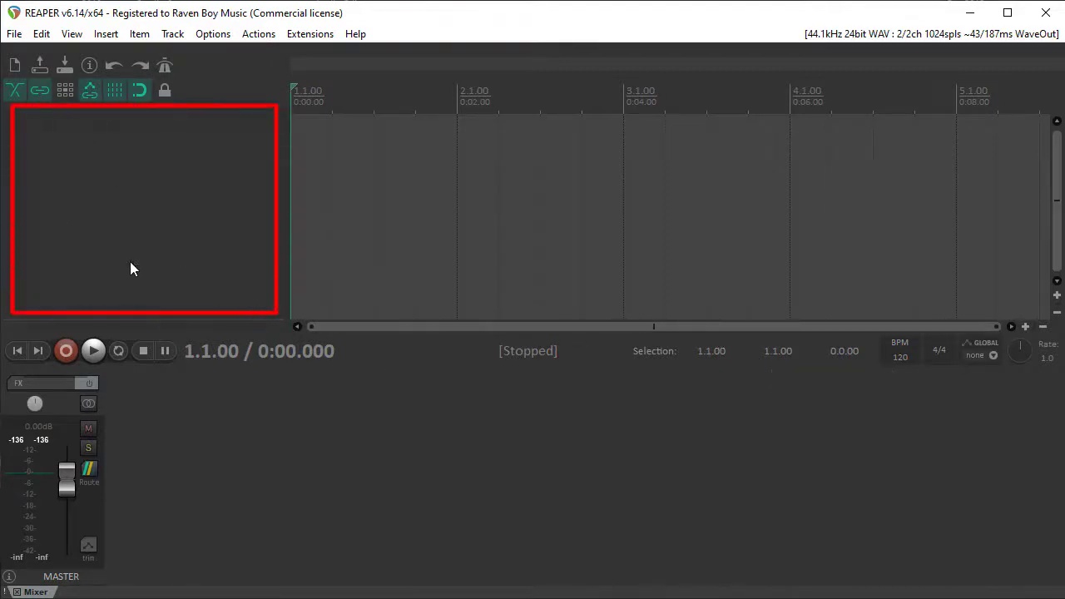
Step: Record a take with several phrases on a new armed track and save the recorded WAV file
{"action": "double_click", "coordinate": [145, 224]}
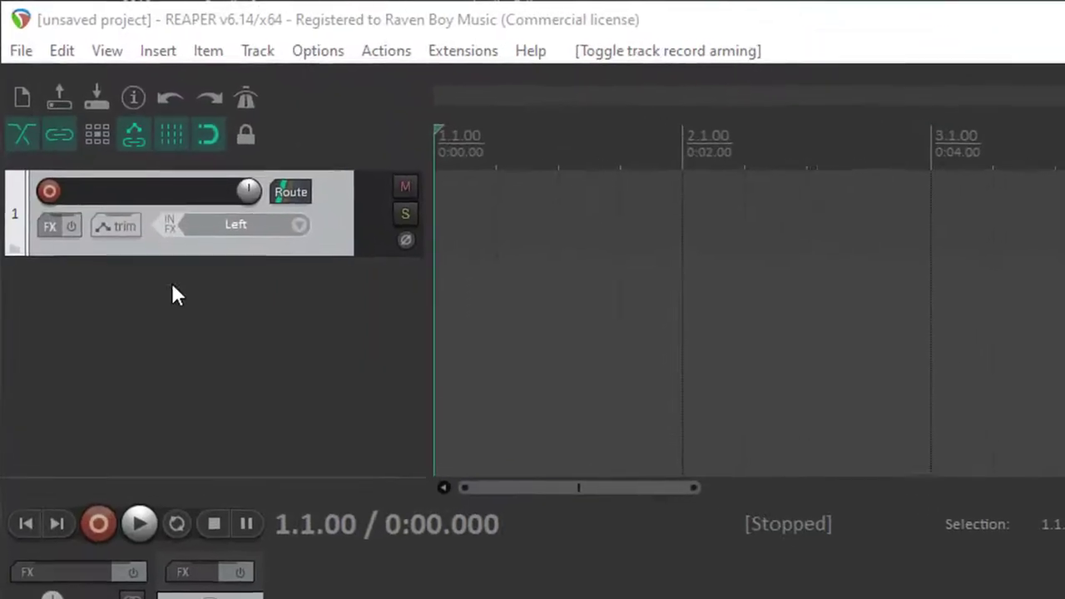
{"action": "left_click", "coordinate": [33, 128]}
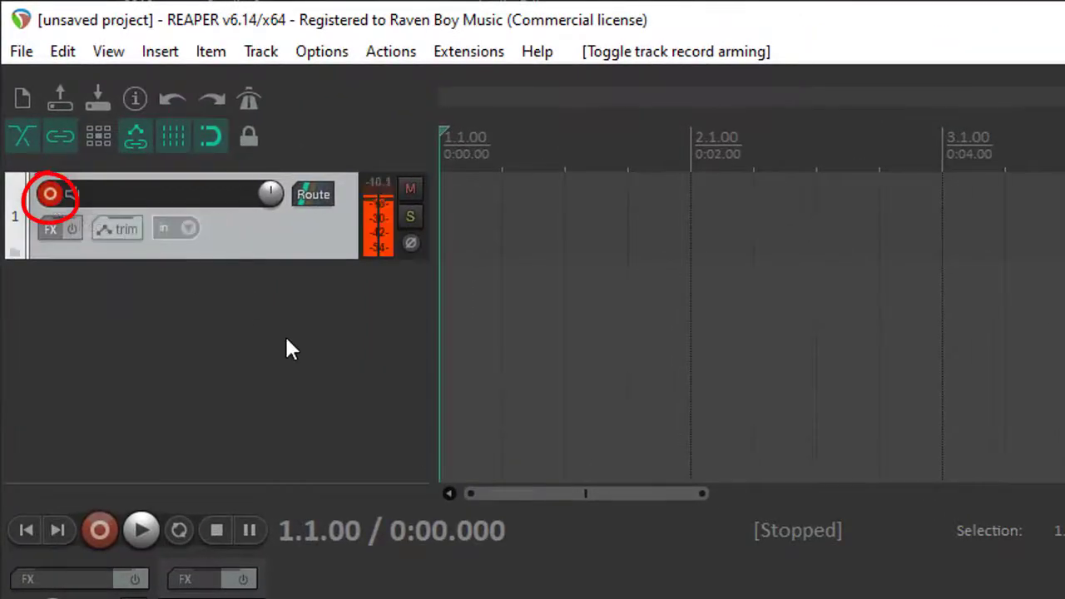
{"action": "left_click", "coordinate": [102, 529]}
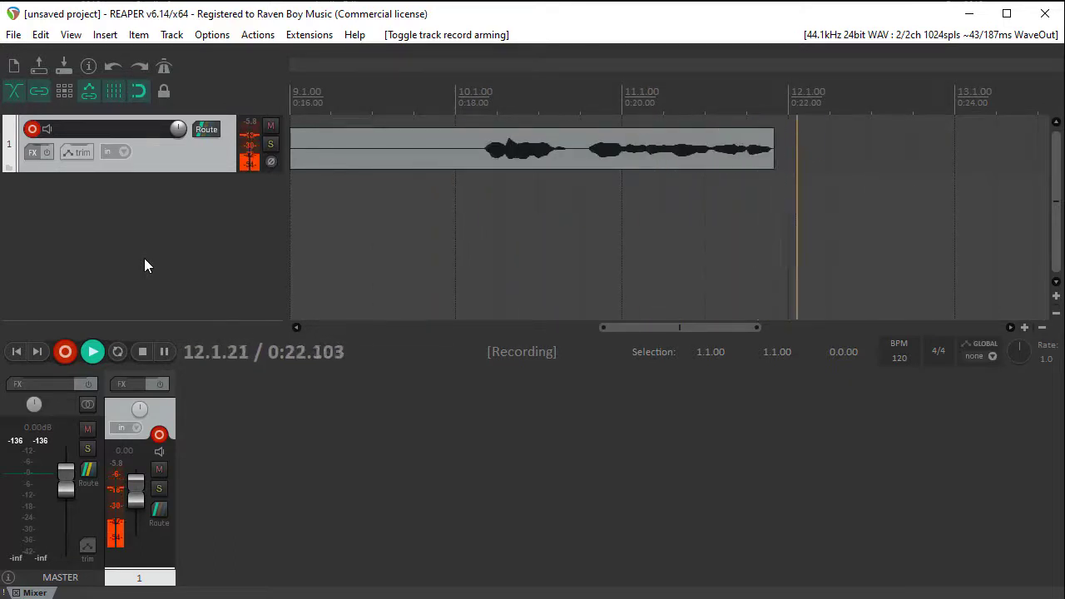
{"action": "left_click", "coordinate": [143, 351]}
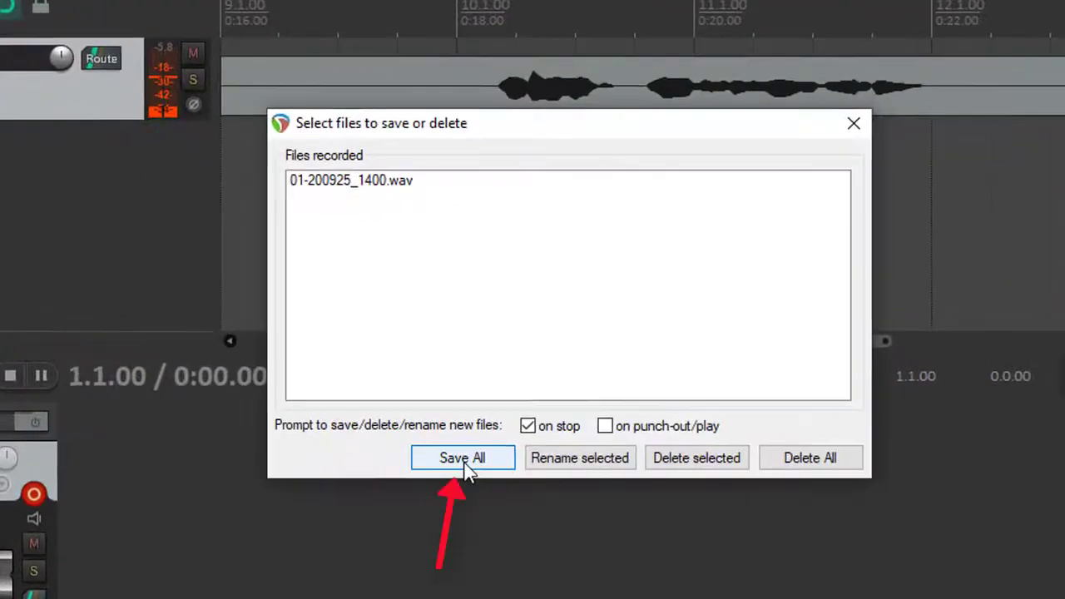
{"action": "left_click", "coordinate": [464, 459]}
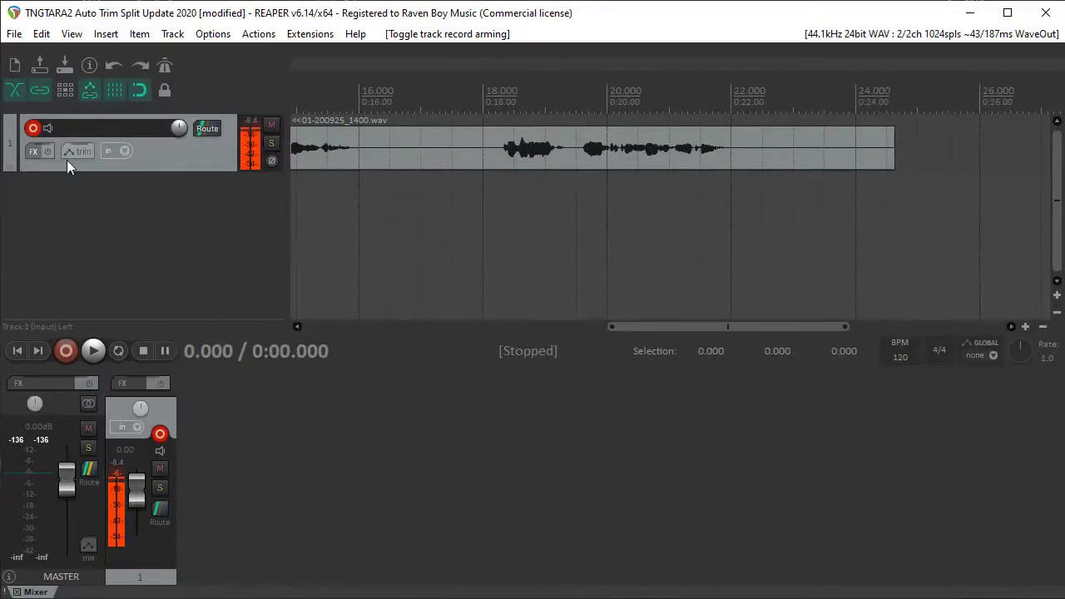
Step: Disarm the recorded track and fit the whole recording in the timeline view
{"action": "left_click", "coordinate": [33, 129]}
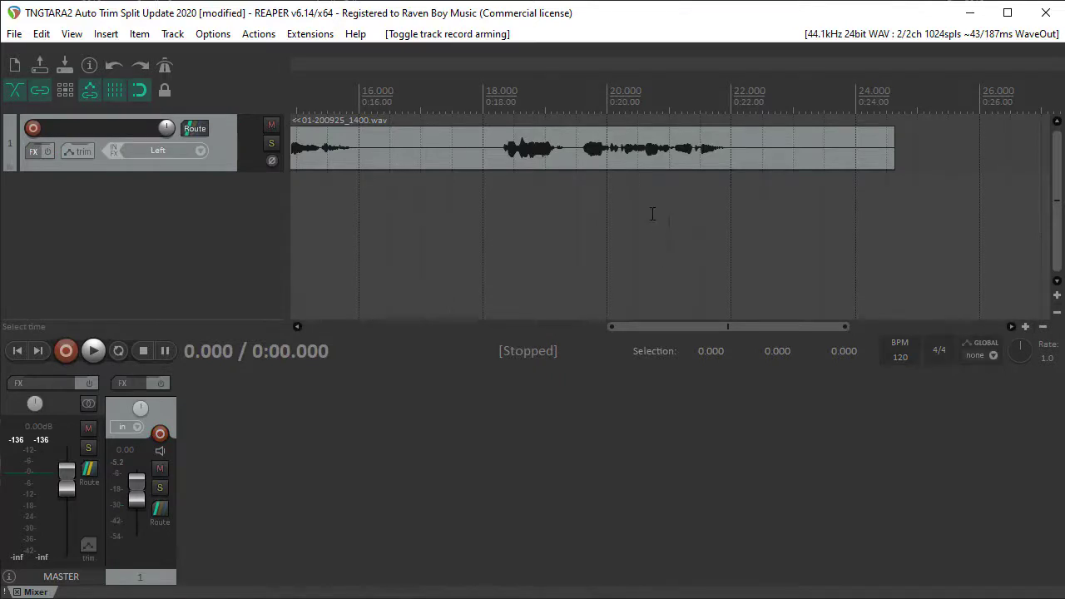
{"action": "scroll", "coordinate": [652, 214], "scroll_direction": "down", "scroll_amount": 3}
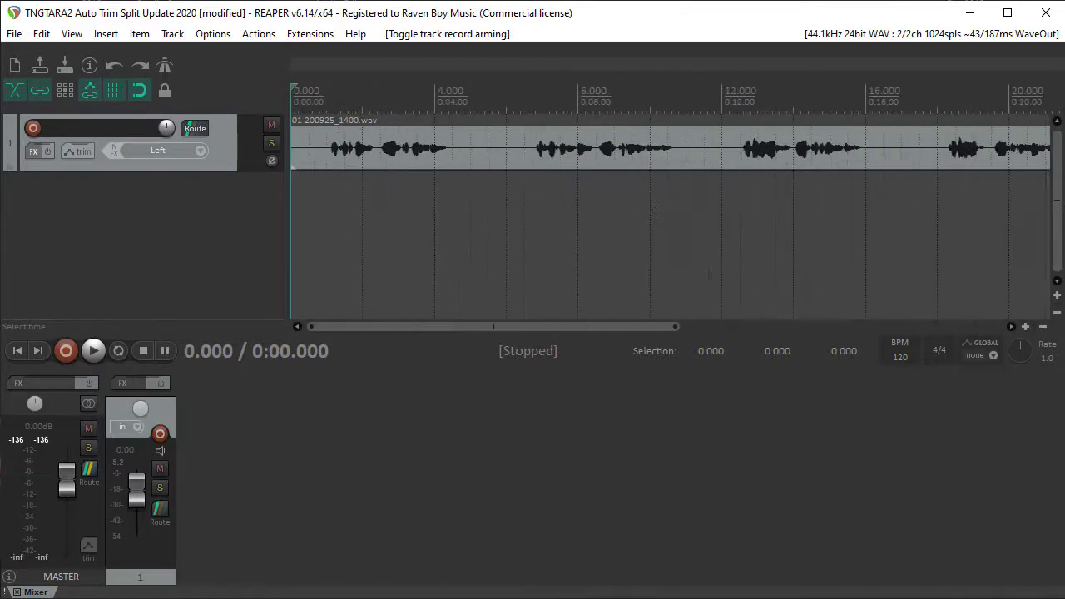
{"action": "left_click_drag", "start_coordinate": [678, 327], "coordinate": [774, 327]}
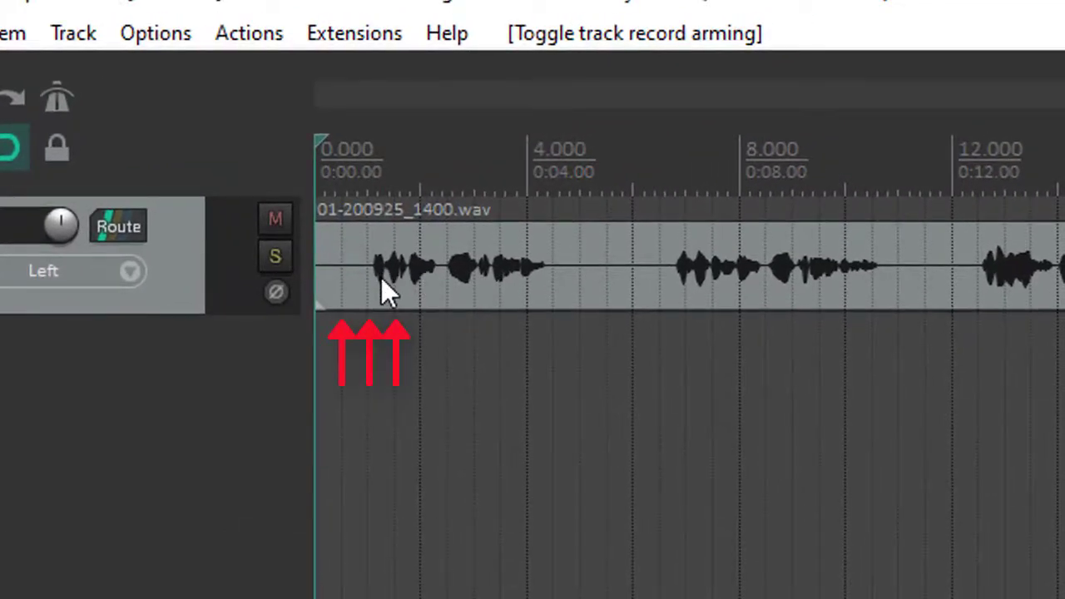
Step: Turn off snapping and try moving the recorded item freely near the project start
{"action": "mouse_move", "coordinate": [381, 281]}
{"action": "left_mouse_down"}
{"action": "mouse_move", "coordinate": [520, 288]}
{"action": "mouse_move", "coordinate": [380, 280]}
{"action": "left_mouse_up"}
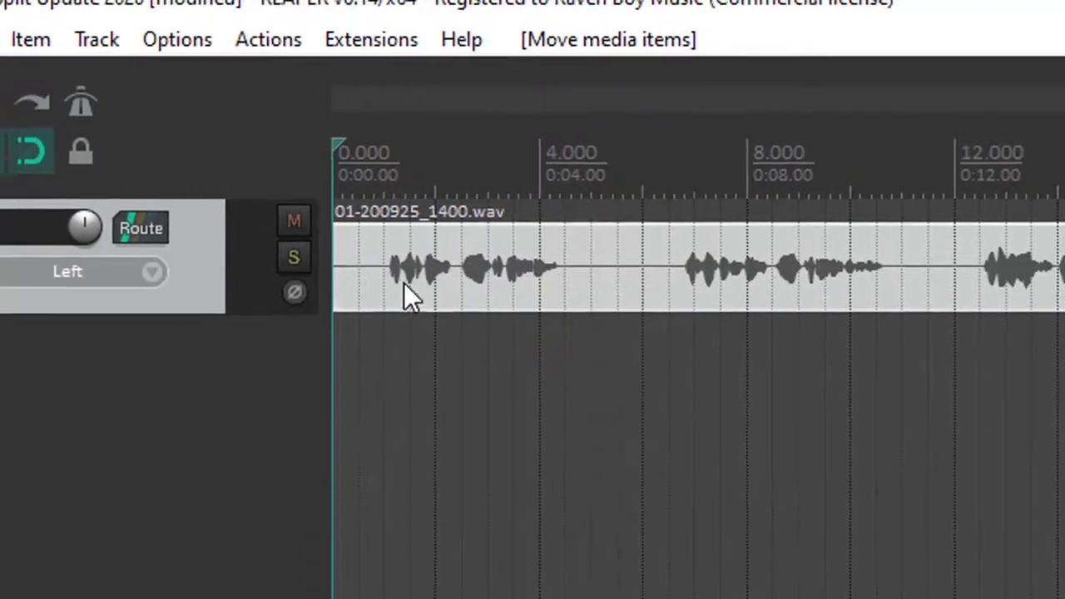
{"action": "left_click", "coordinate": [31, 152]}
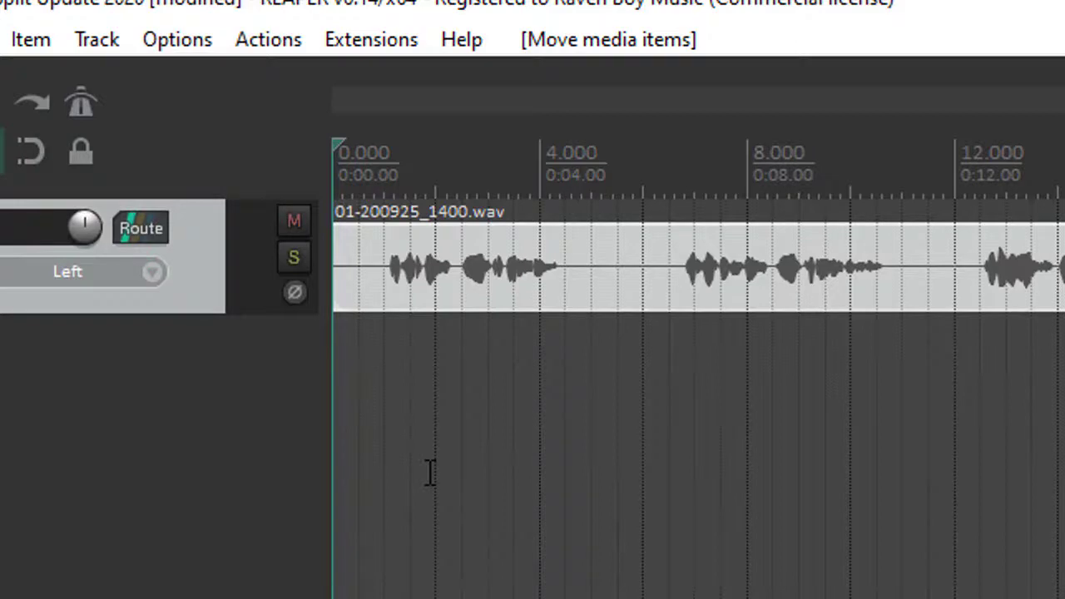
{"action": "left_click_drag", "start_coordinate": [375, 285], "coordinate": [353, 268]}
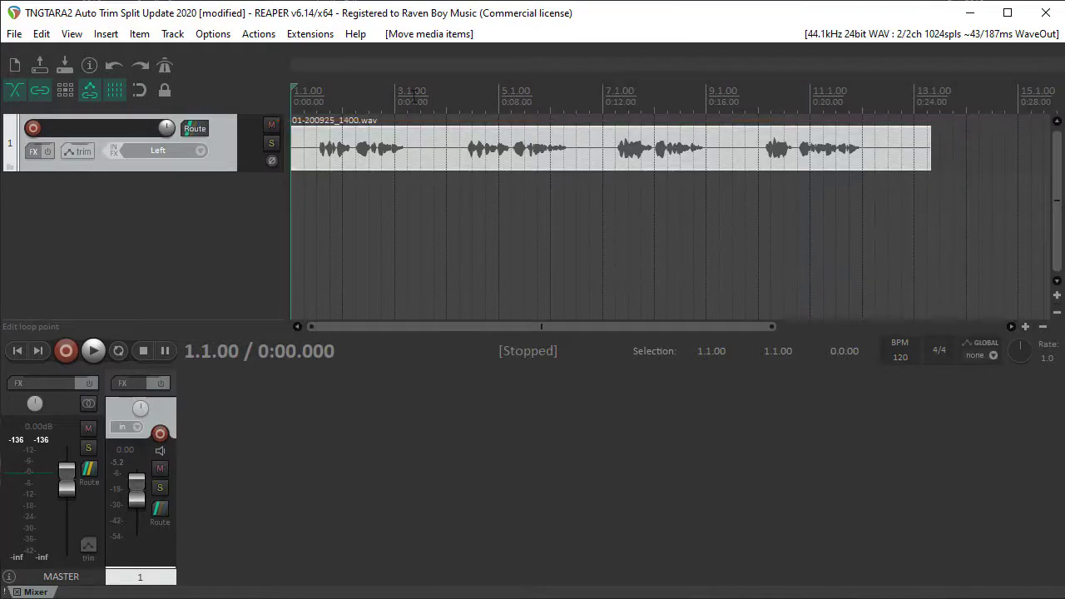
Step: Change the timeline ruler's time unit to Seconds
{"action": "right_click", "coordinate": [418, 97]}
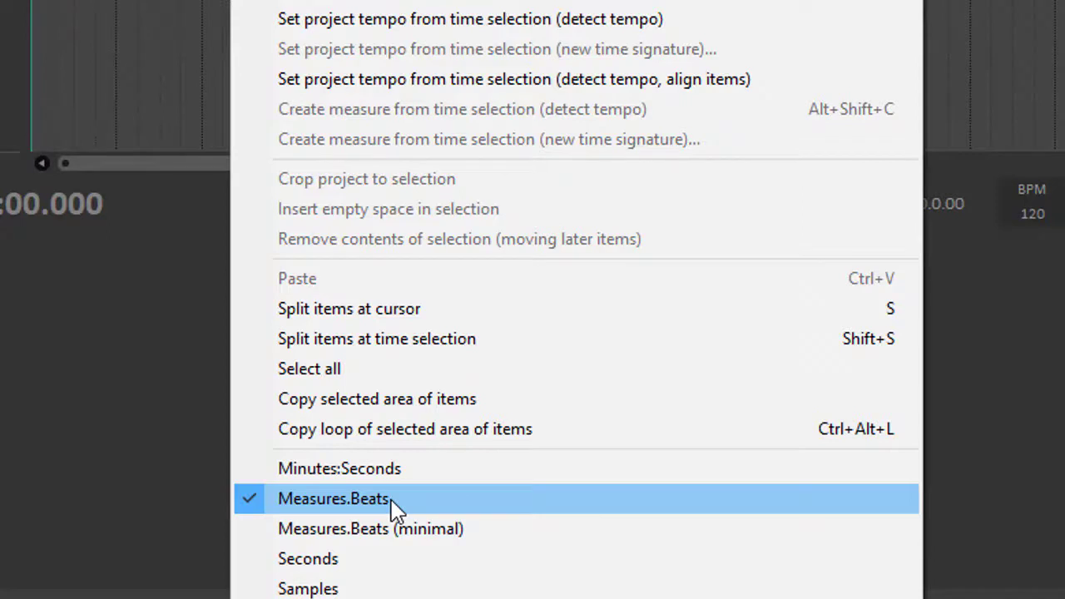
{"action": "left_click", "coordinate": [352, 566]}
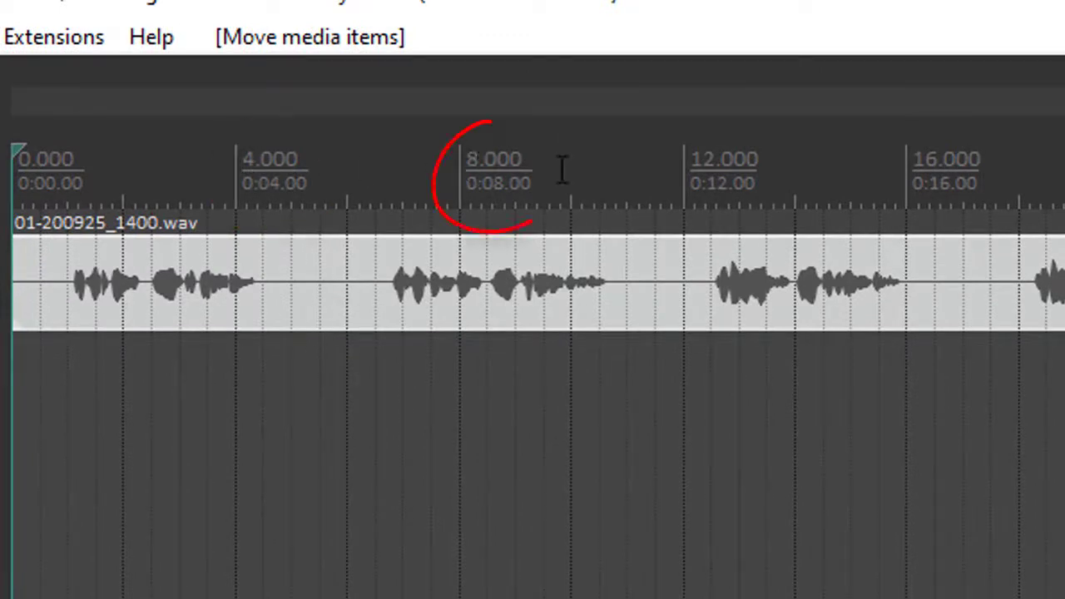
Step: Trim the silence off the start of the recorded item, up to just before the first phrase at about 1.1 s
{"action": "scroll", "coordinate": [372, 387], "scroll_direction": "up", "scroll_amount": 3}
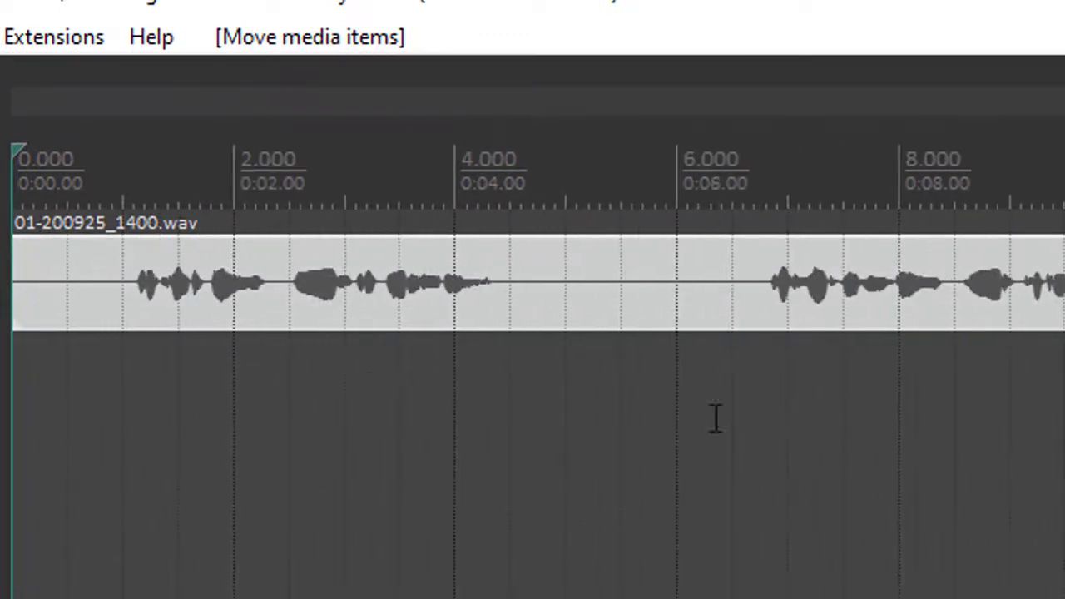
{"action": "scroll", "coordinate": [768, 422], "scroll_direction": "up", "scroll_amount": 5}
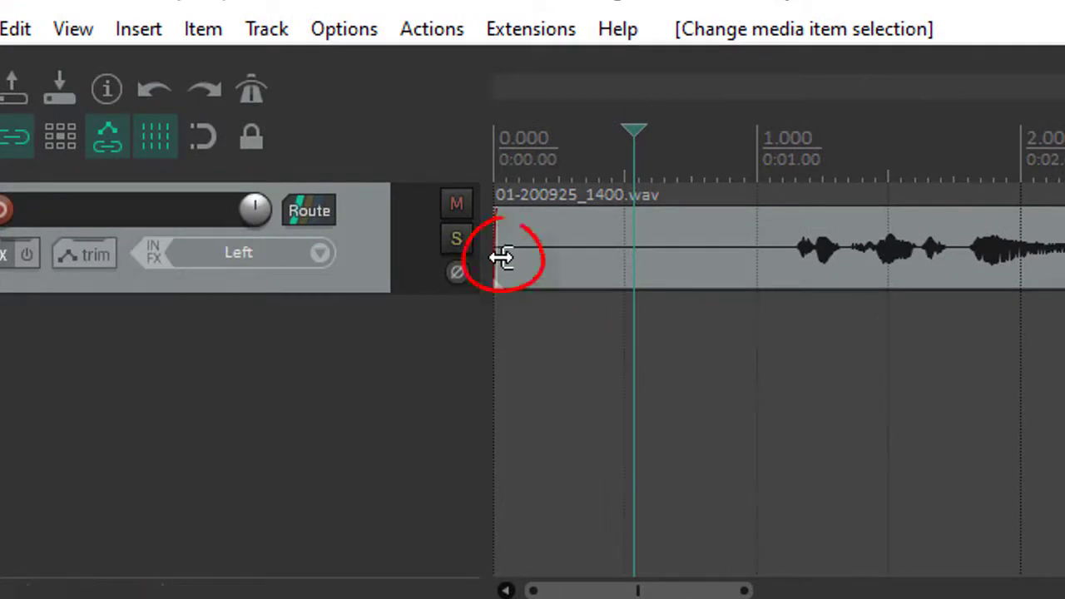
{"action": "left_click", "coordinate": [501, 257]}
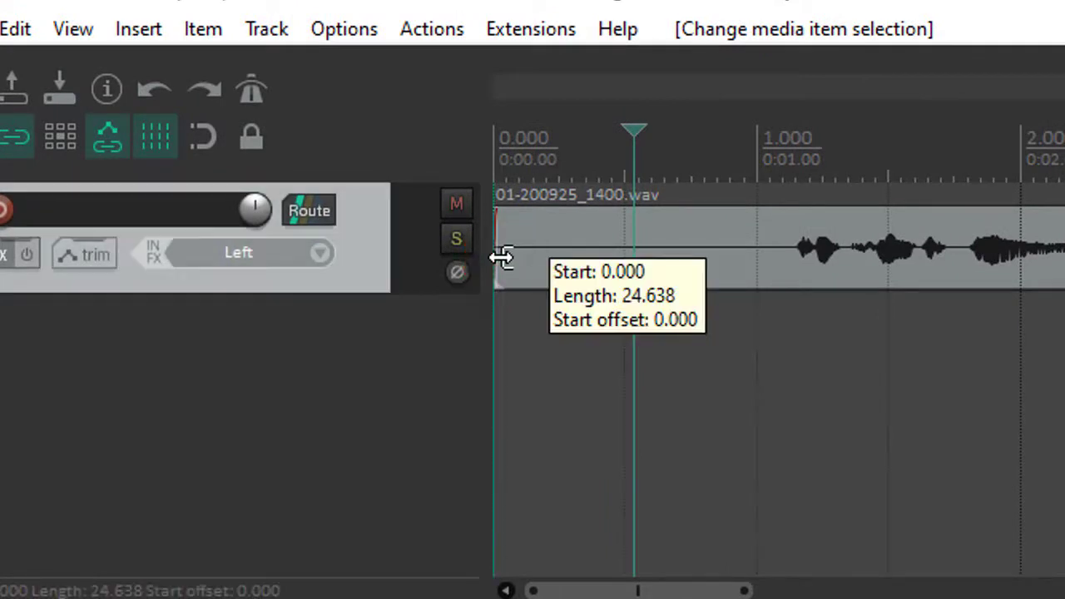
{"action": "left_click_drag", "start_coordinate": [501, 257], "coordinate": [791, 285]}
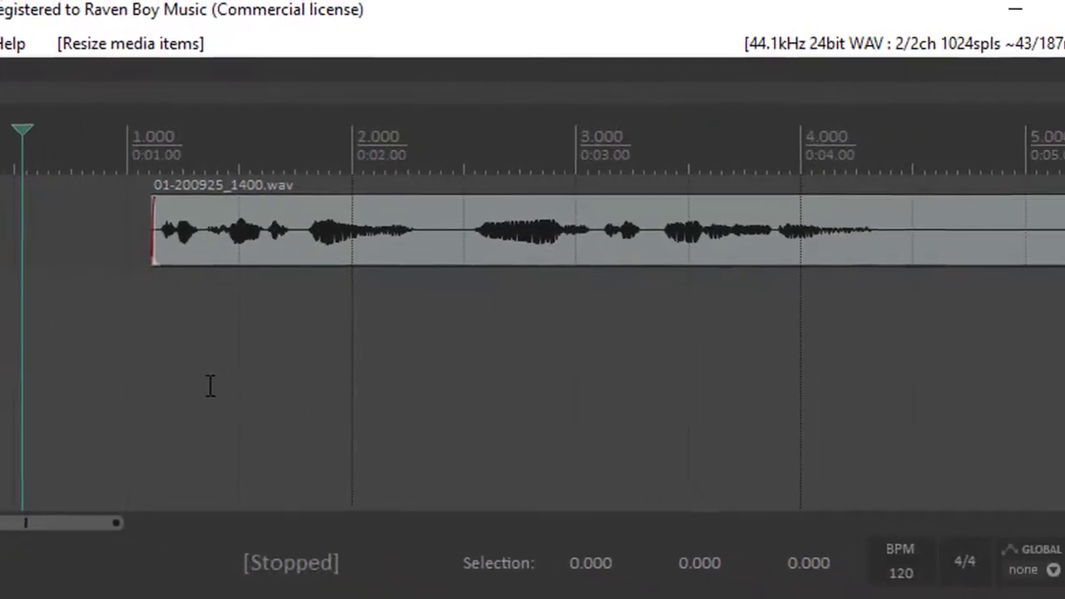
Step: Split the recorded item at about 5 s, in the silence after the first phrase, and deselect the new part
{"action": "scroll", "coordinate": [1051, 329], "scroll_direction": "down", "scroll_amount": 3}
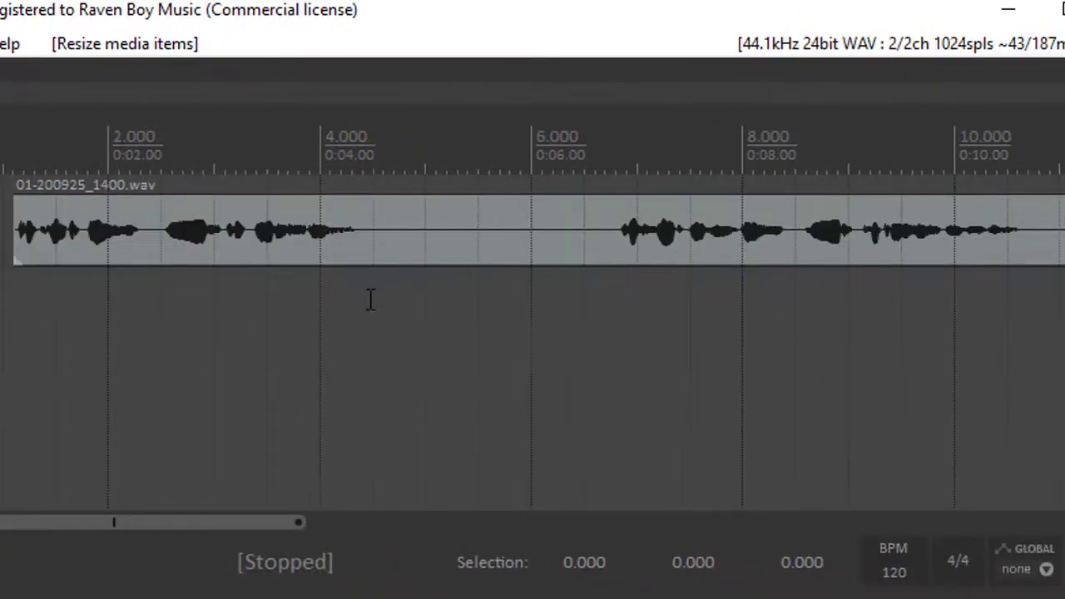
{"action": "left_click", "coordinate": [426, 288]}
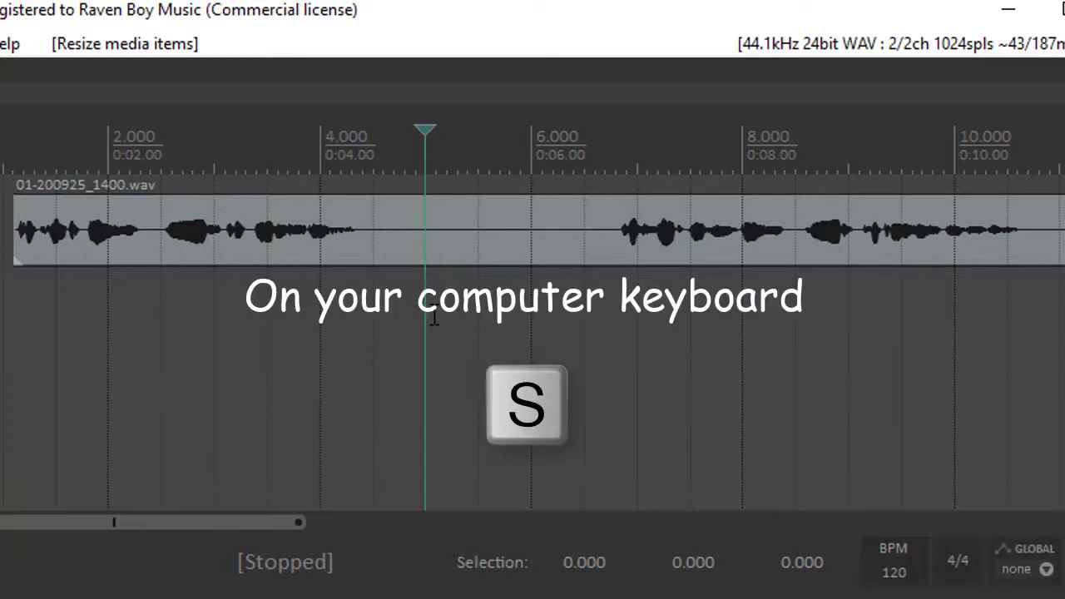
{"action": "key", "text": "s"}
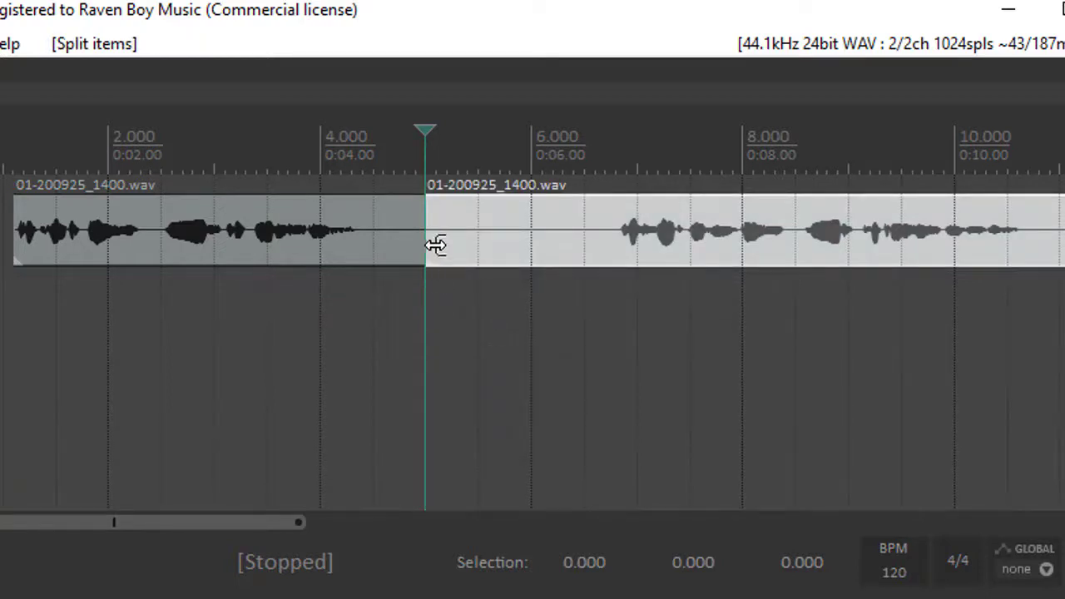
{"action": "left_click", "coordinate": [395, 306]}
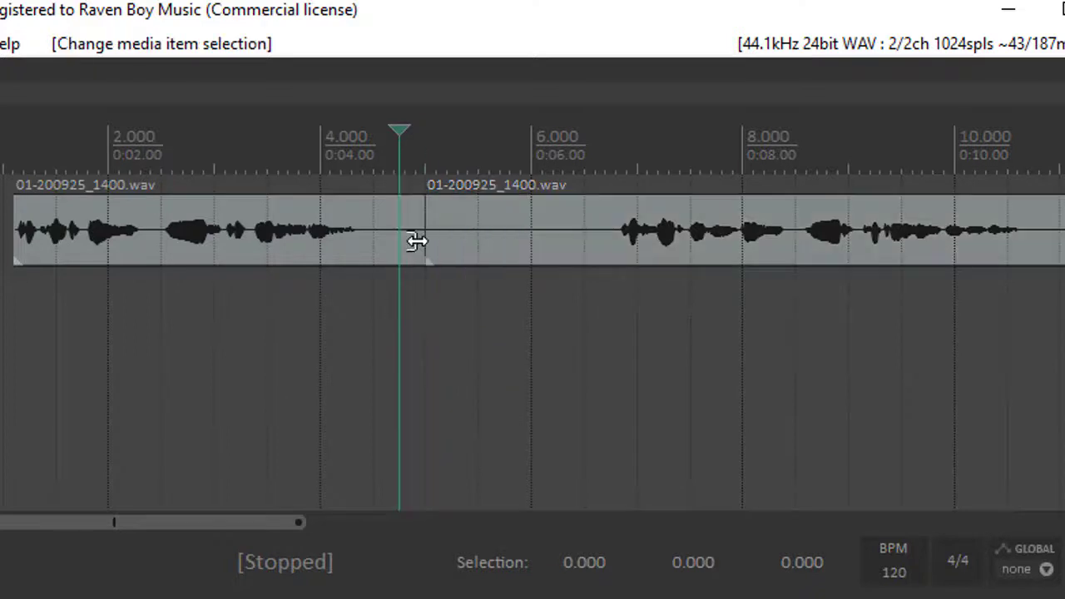
{"action": "scroll", "coordinate": [547, 247], "scroll_direction": "down", "scroll_amount": 3}
{"action": "scroll", "coordinate": [217, 242], "scroll_direction": "up", "scroll_amount": 3}
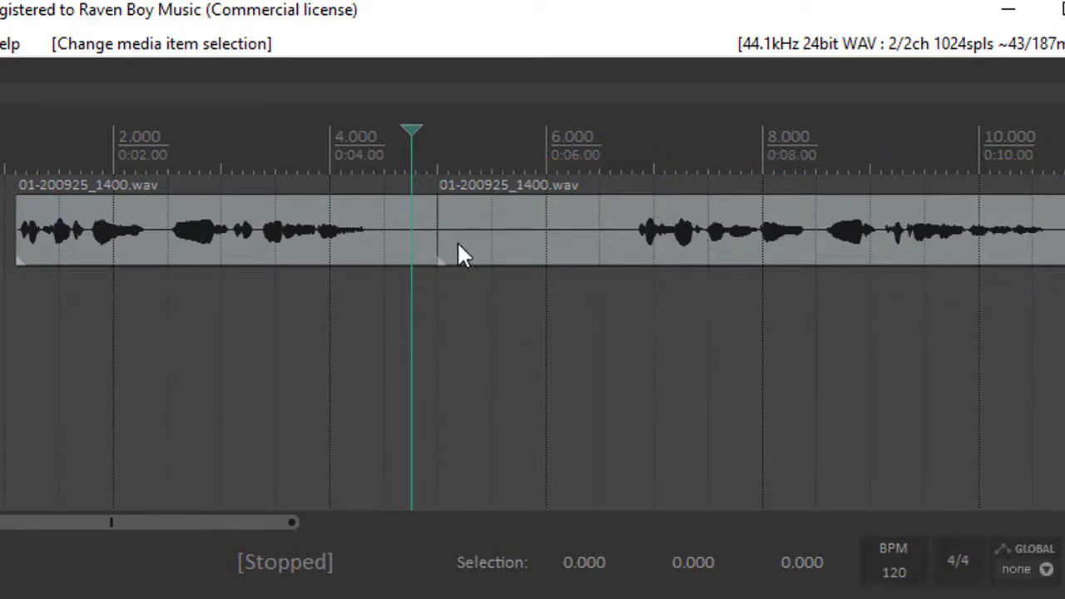
Step: Move the second item to start at about 5.6 s and trim the first item's end to about 4.4 s
{"action": "left_click_drag", "start_coordinate": [458, 245], "coordinate": [528, 254]}
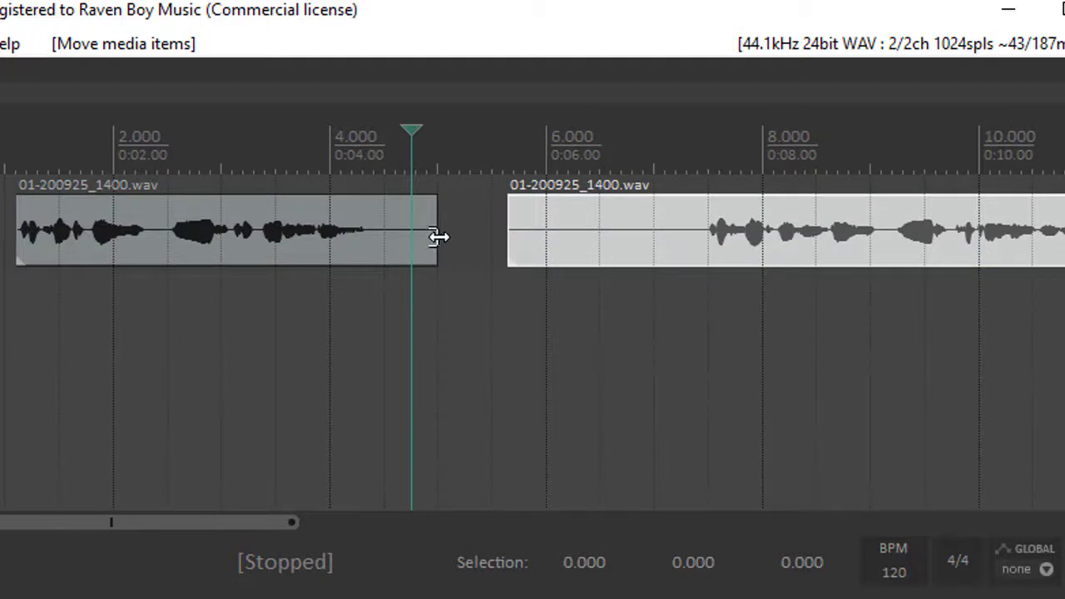
{"action": "left_click_drag", "start_coordinate": [436, 238], "coordinate": [369, 262]}
{"action": "scroll", "coordinate": [341, 316], "scroll_direction": "up", "scroll_amount": 2}
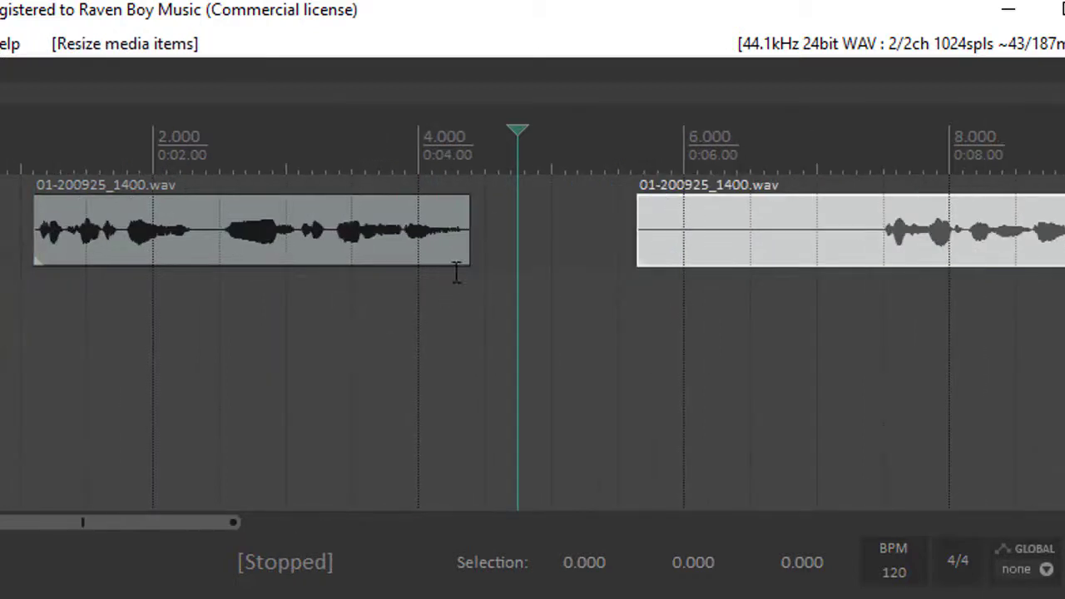
Step: Trim the second item's start to just before its first phrase, at about 7.3 s
{"action": "scroll", "coordinate": [169, 335], "scroll_direction": "down", "scroll_amount": 3}
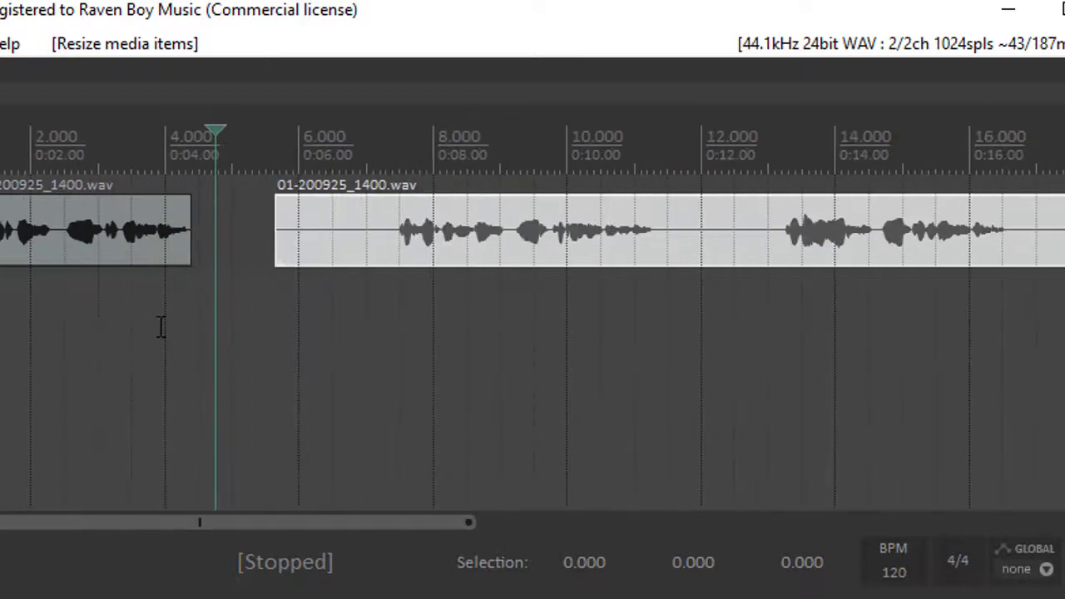
{"action": "scroll", "coordinate": [119, 257], "scroll_direction": "down", "scroll_amount": 1}
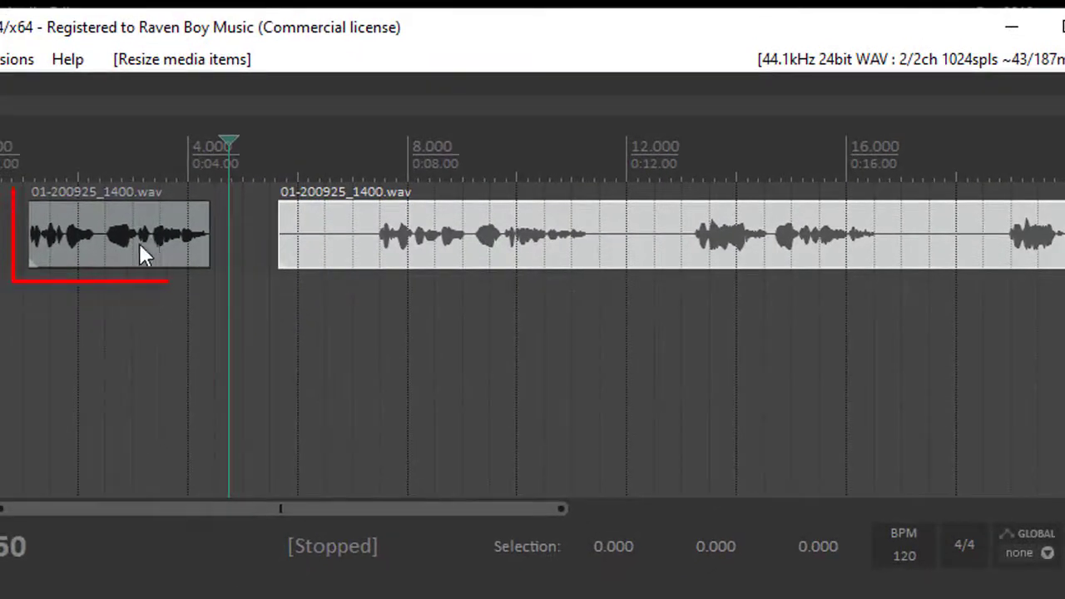
{"action": "scroll", "coordinate": [449, 324], "scroll_direction": "down", "scroll_amount": 1}
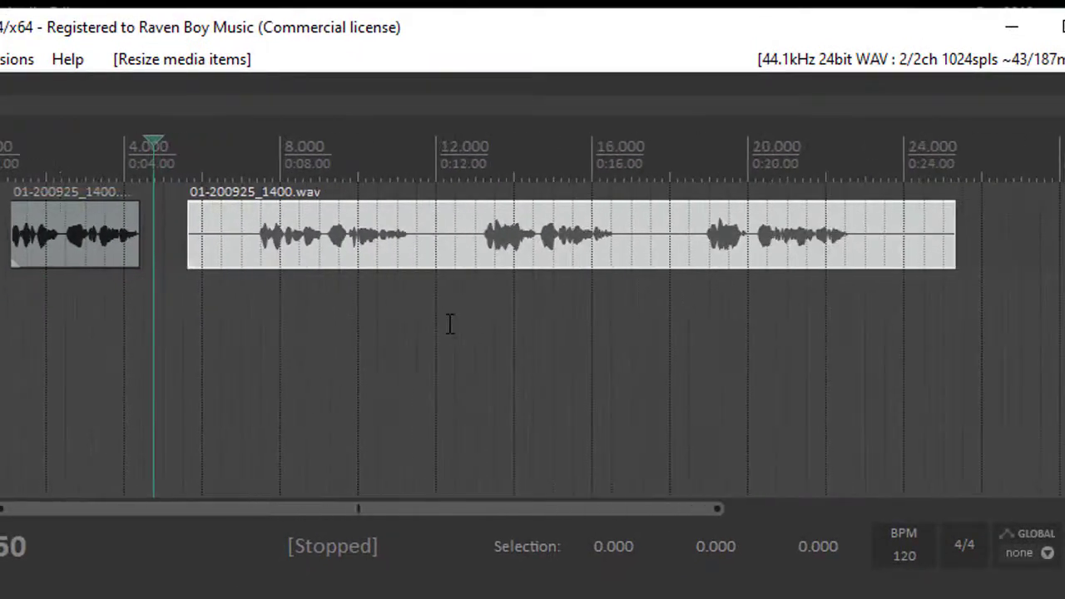
{"action": "left_click_drag", "start_coordinate": [190, 244], "coordinate": [255, 254]}
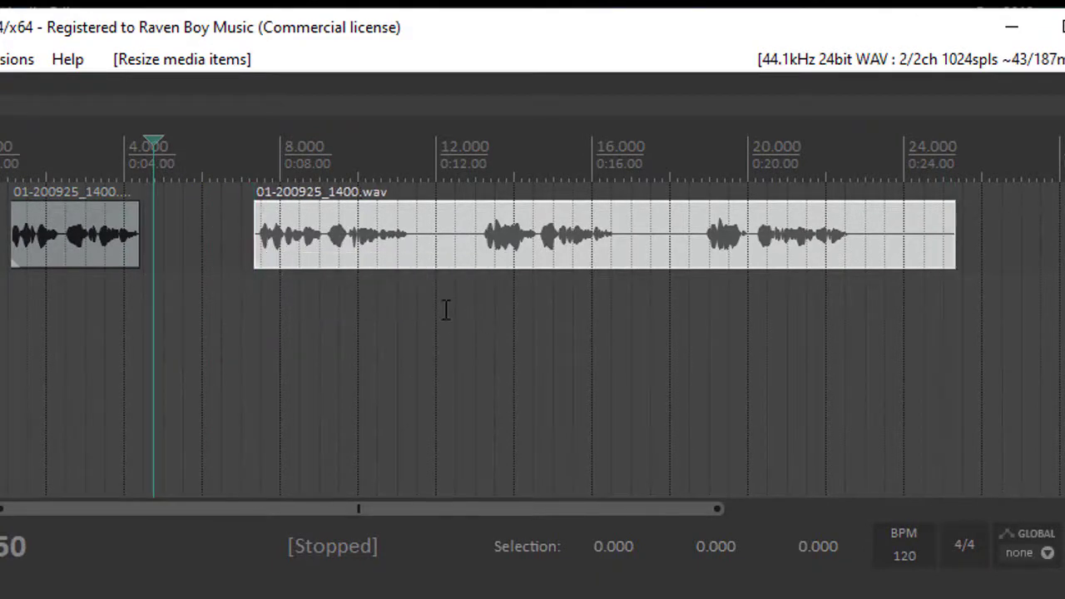
Step: Split the long item in the silences after its first and second phrases, at about 12.2 s and 17.3 s
{"action": "left_click", "coordinate": [445, 309]}
{"action": "key", "text": "s"}
{"action": "left_click", "coordinate": [643, 310]}
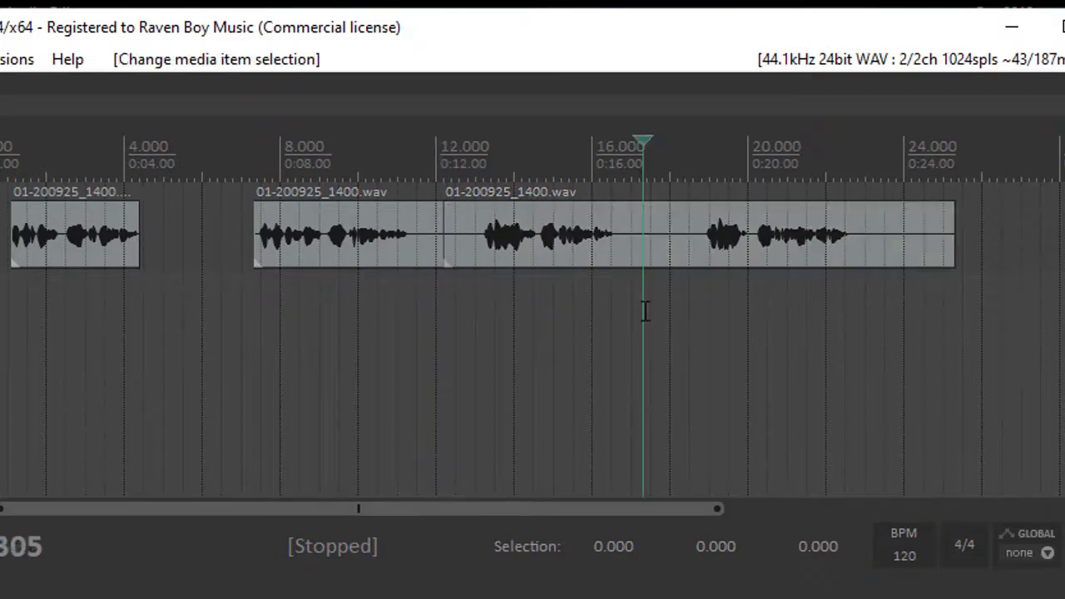
{"action": "key", "text": "s"}
Step: Trim the silence around the phrases in the remaining items and separate the items along the track
{"action": "left_click_drag", "start_coordinate": [415, 236], "coordinate": [345, 255]}
{"action": "left_click_drag", "start_coordinate": [442, 245], "coordinate": [476, 250]}
{"action": "left_click_drag", "start_coordinate": [566, 265], "coordinate": [516, 258]}
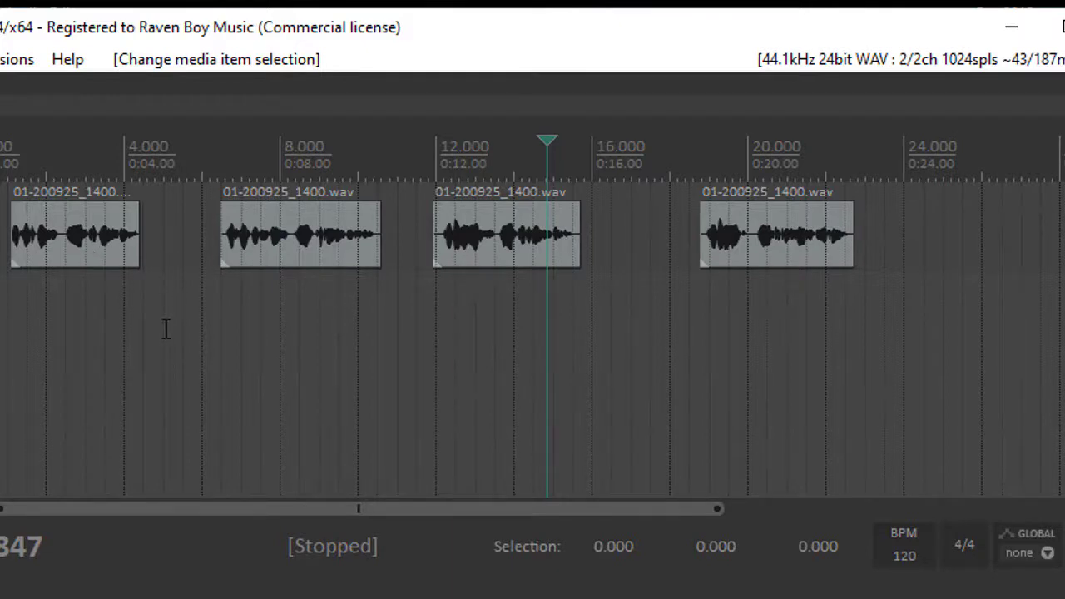
Step: Mark trial time selections in the gaps between the four clips and clear the selection
{"action": "left_click_drag", "start_coordinate": [165, 329], "coordinate": [200, 363]}
{"action": "left_click", "coordinate": [162, 364]}
{"action": "left_click_drag", "start_coordinate": [406, 378], "coordinate": [436, 381]}
{"action": "left_click_drag", "start_coordinate": [605, 387], "coordinate": [649, 397]}
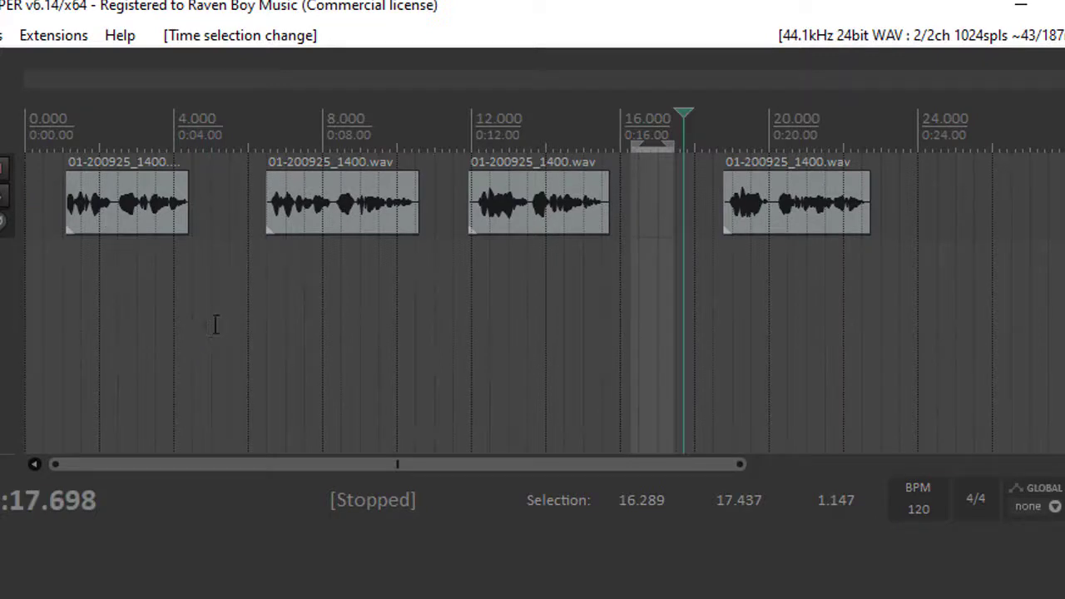
{"action": "left_click", "coordinate": [214, 325]}
{"action": "key", "text": "Escape"}
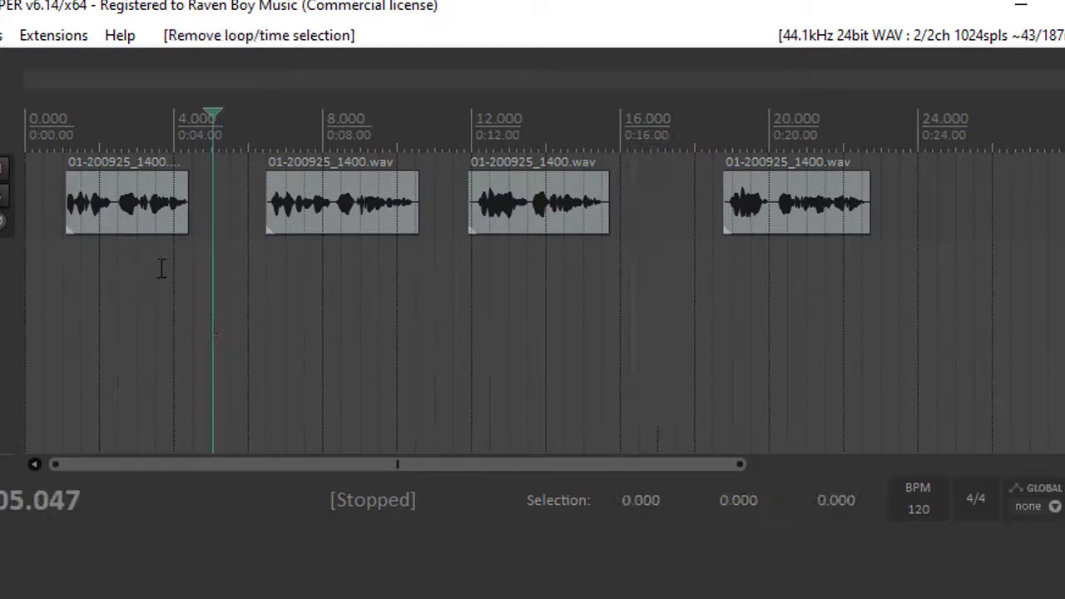
Step: Move the first clip to the start of the project at 0.000 and deselect it
{"action": "left_click_drag", "start_coordinate": [128, 209], "coordinate": [52, 232]}
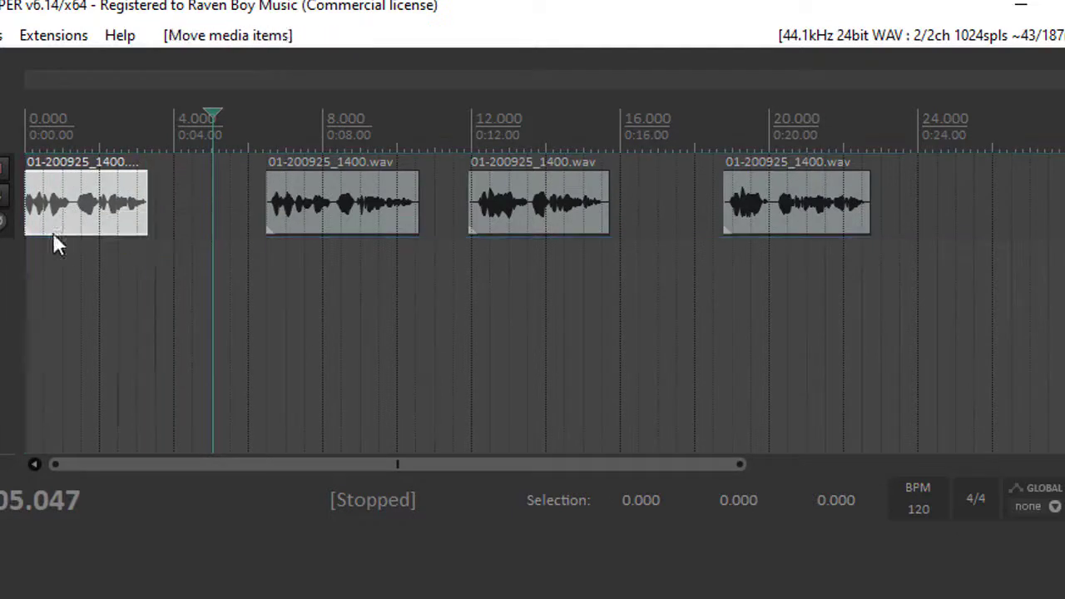
{"action": "left_click", "coordinate": [157, 293]}
Step: Create a time selection of about 2 s from the end of the first clip, from about 3.3 s to 5.3 s
{"action": "scroll", "coordinate": [462, 351], "scroll_direction": "up", "scroll_amount": 4}
{"action": "left_click_drag", "start_coordinate": [442, 254], "coordinate": [702, 272]}
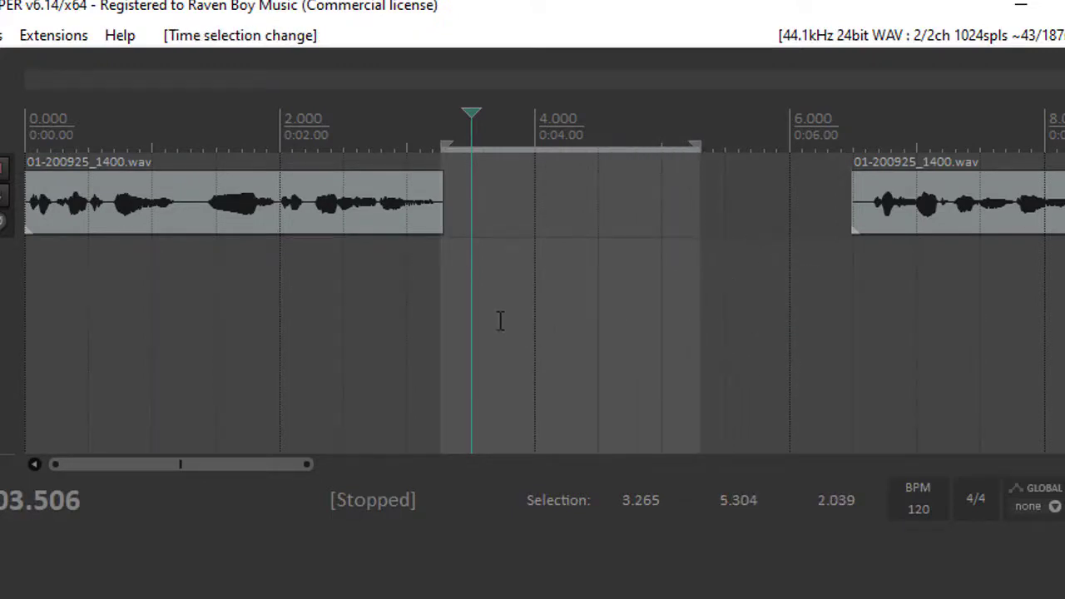
{"action": "scroll", "coordinate": [646, 316], "scroll_direction": "up", "scroll_amount": 2}
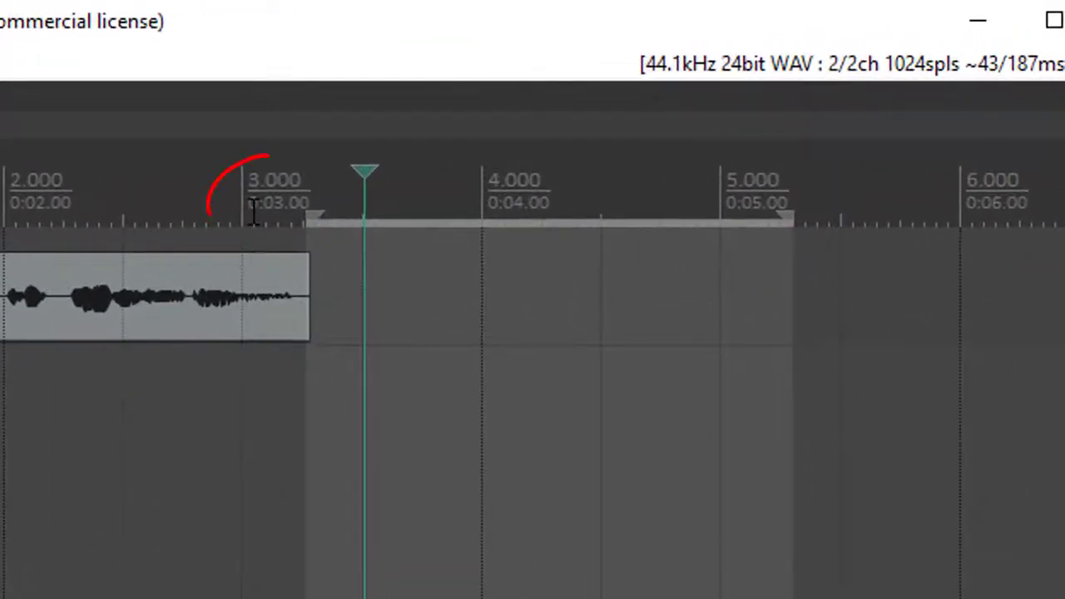
Step: Clear the time selection and move the second clip to start at about 6.1 s
{"action": "key", "text": "Escape"}
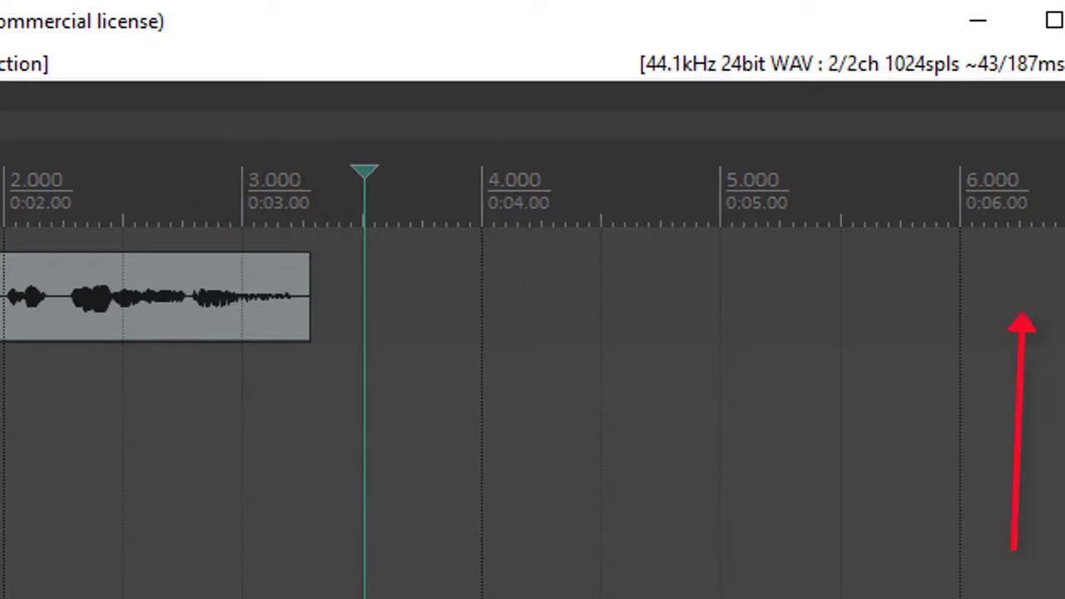
{"action": "left_click_drag", "start_coordinate": [1063, 297], "coordinate": [987, 312]}
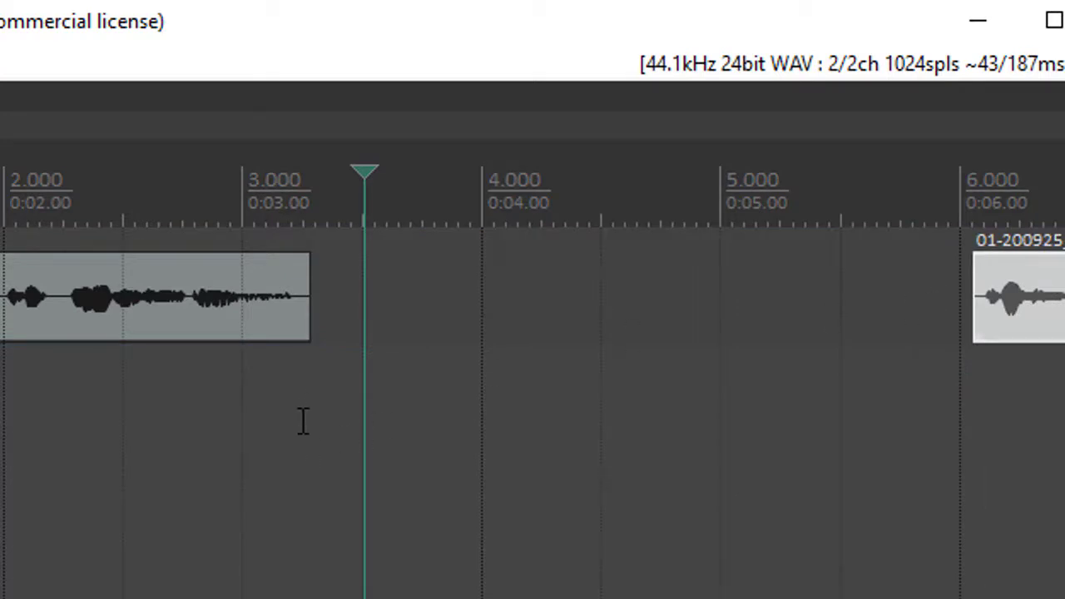
{"action": "left_click_drag", "start_coordinate": [1007, 315], "coordinate": [1032, 318]}
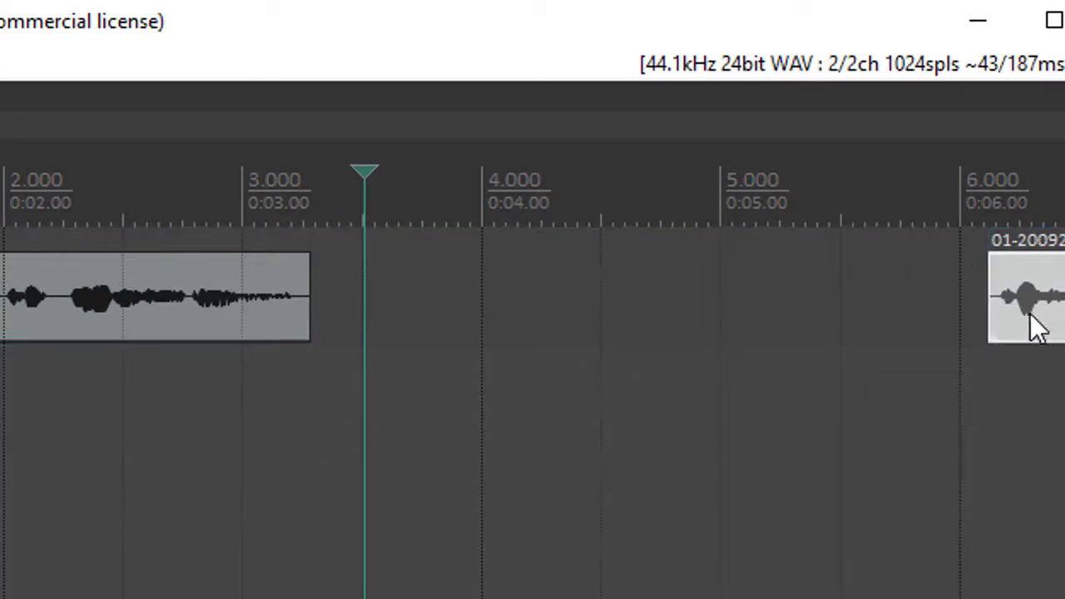
Step: Mark a time selection of about 3 s from the first clip's end, from 3.289 to 6.321, and move the second clip to its end
{"action": "left_click_drag", "start_coordinate": [311, 405], "coordinate": [993, 475]}
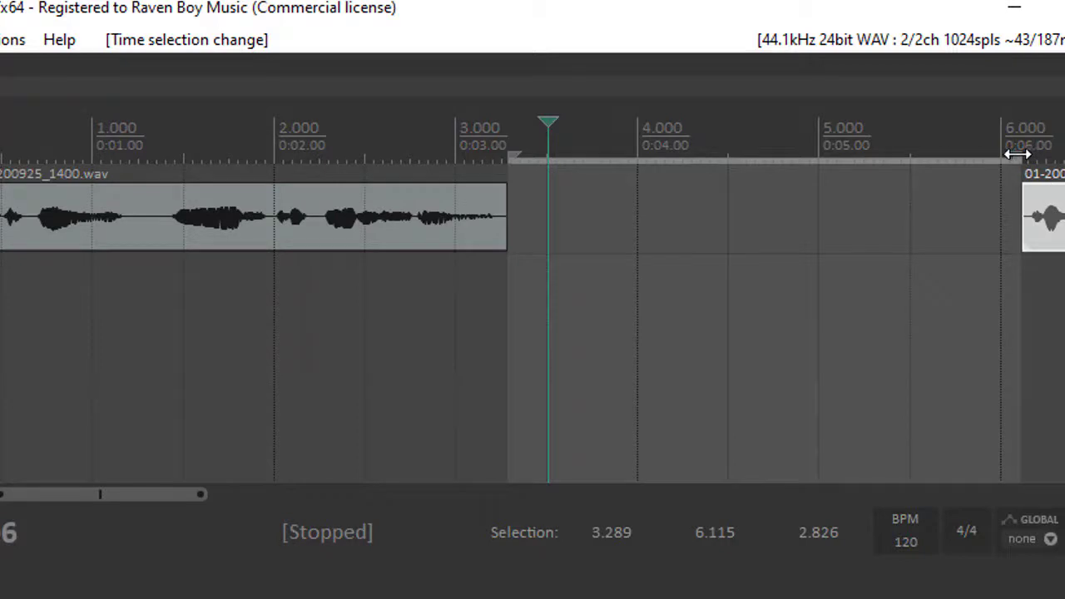
{"action": "left_click_drag", "start_coordinate": [1017, 155], "coordinate": [997, 155]}
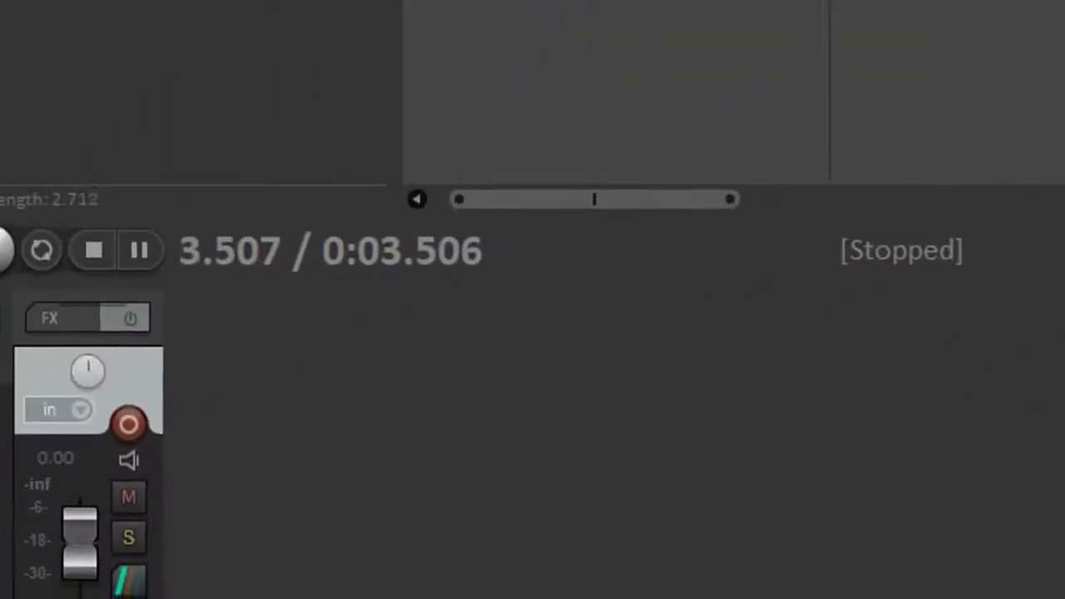
{"action": "left_click_drag", "start_coordinate": [1061, 0], "coordinate": [1064, 0]}
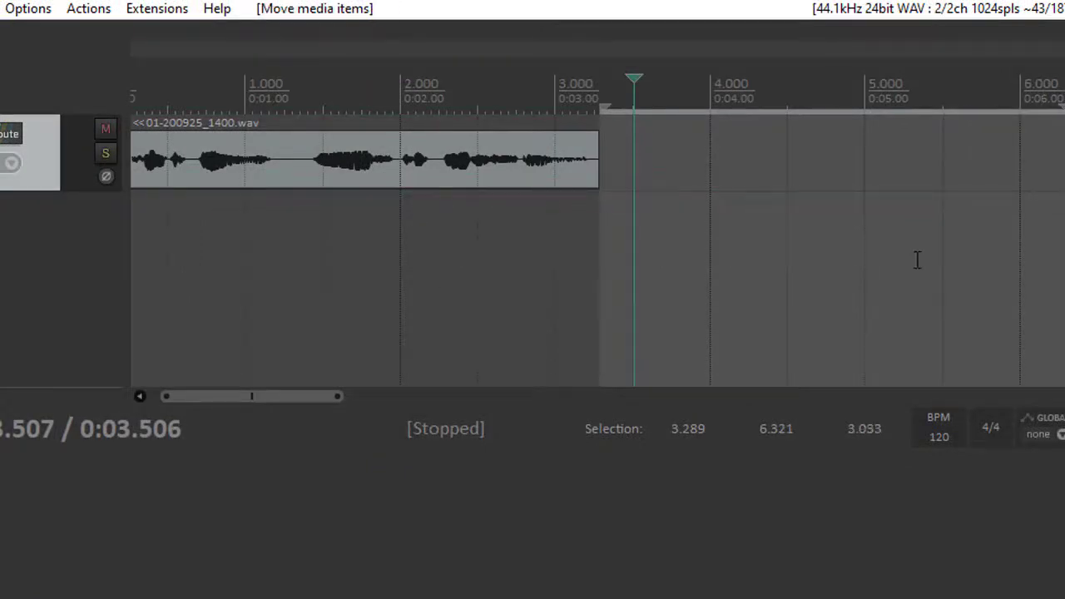
Step: Trim the silence from the end of the second clip and from the start of the third clip
{"action": "scroll", "coordinate": [917, 261], "scroll_direction": "down", "scroll_amount": 5}
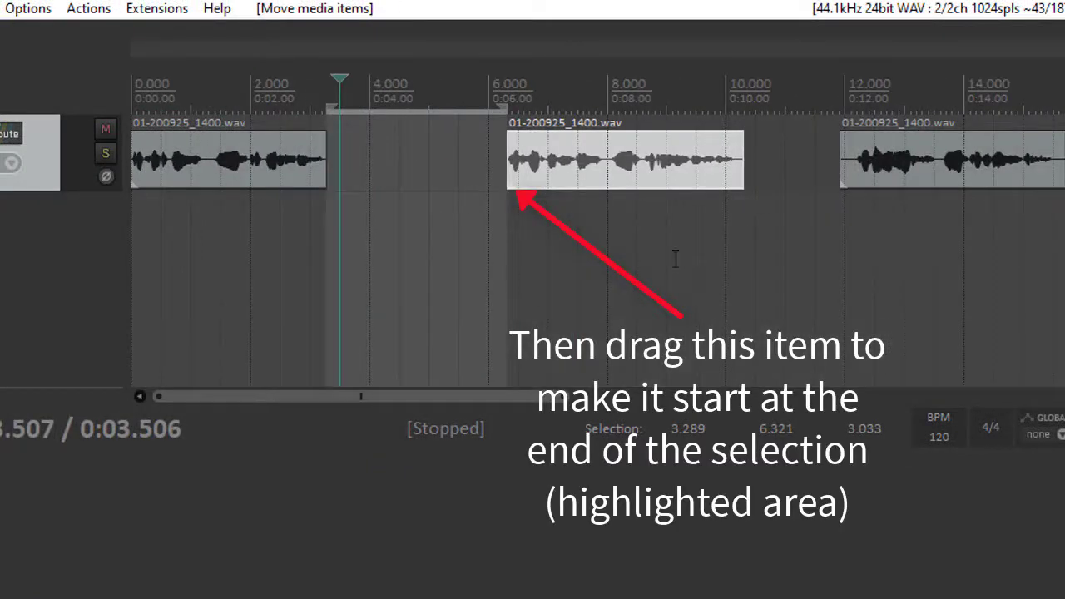
{"action": "left_click", "coordinate": [633, 306]}
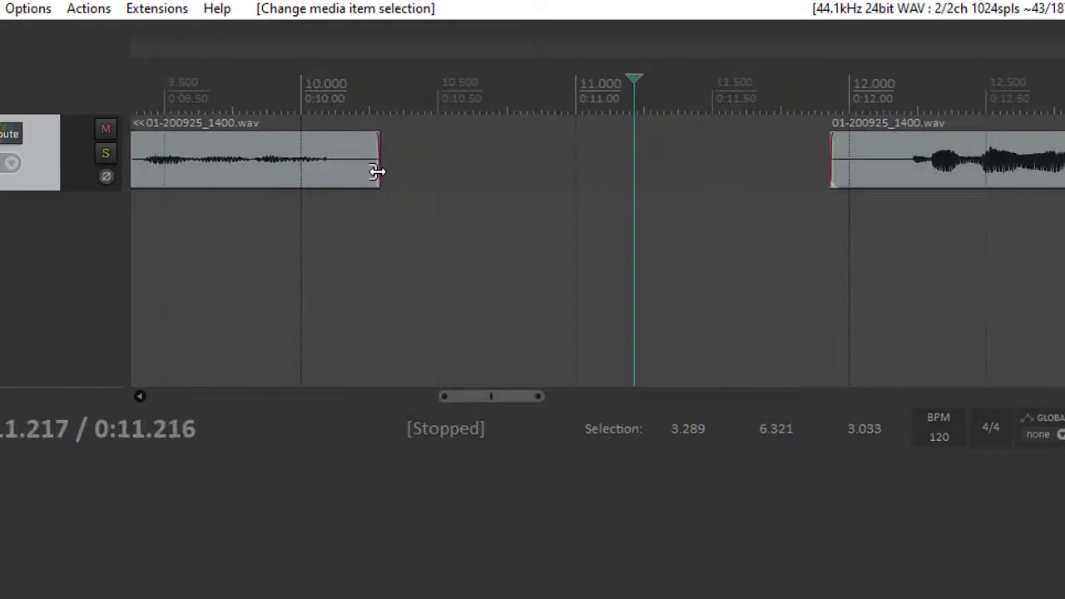
{"action": "left_click_drag", "start_coordinate": [378, 171], "coordinate": [337, 183]}
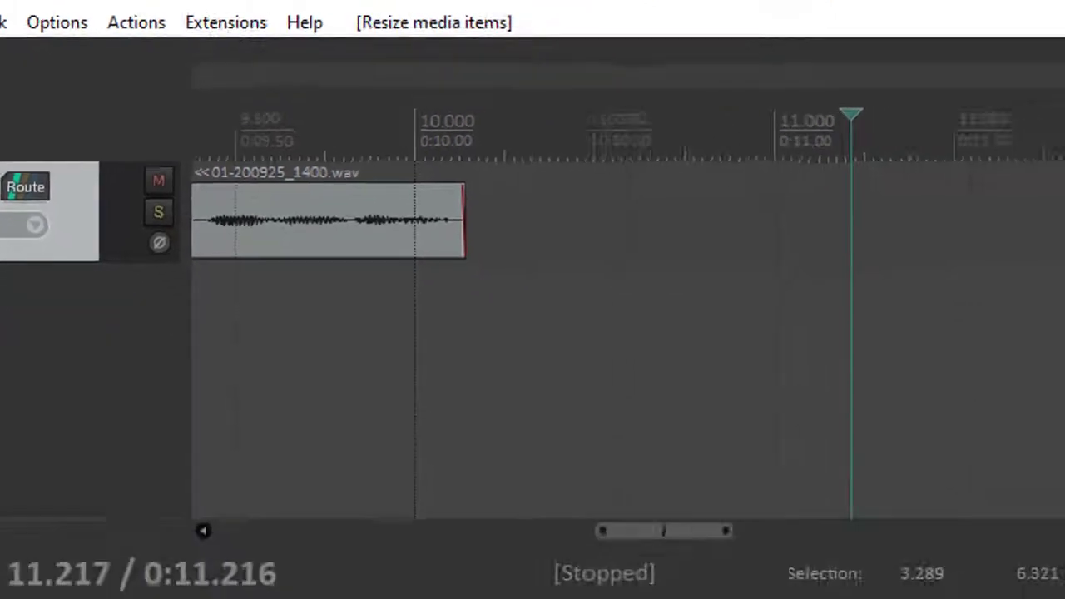
{"action": "left_click_drag", "start_coordinate": [904, 185], "coordinate": [945, 187]}
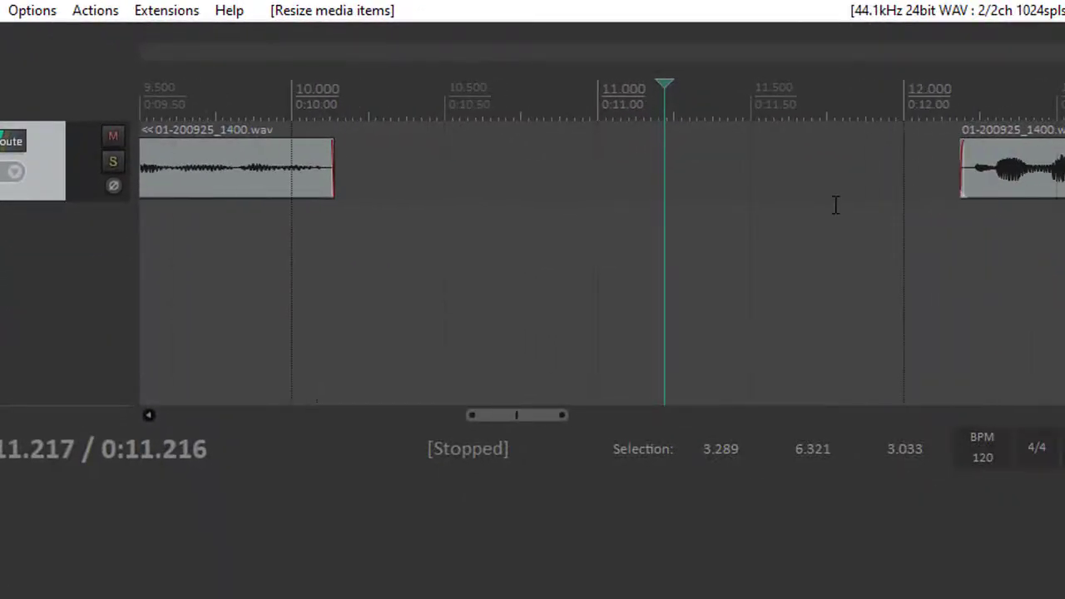
Step: Mark a time selection of about 3 s from the second clip's end at 10.153 and move the third clip to start at its end
{"action": "scroll", "coordinate": [836, 205], "scroll_direction": "down", "scroll_amount": 1}
{"action": "left_click_drag", "start_coordinate": [924, 192], "coordinate": [1052, 206]}
{"action": "mouse_move", "coordinate": [434, 219]}
{"action": "left_mouse_down"}
{"action": "mouse_move", "coordinate": [760, 243]}
{"action": "mouse_move", "coordinate": [1061, 289]}
{"action": "left_mouse_up"}
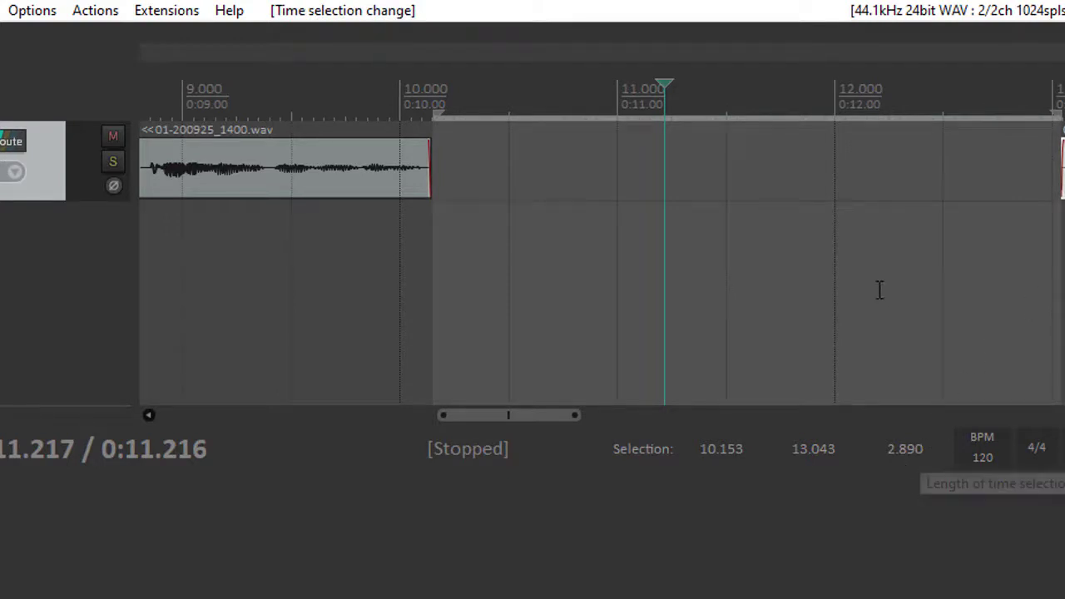
{"action": "scroll", "coordinate": [879, 288], "scroll_direction": "down", "scroll_amount": 1}
{"action": "left_click_drag", "start_coordinate": [1003, 182], "coordinate": [1049, 196]}
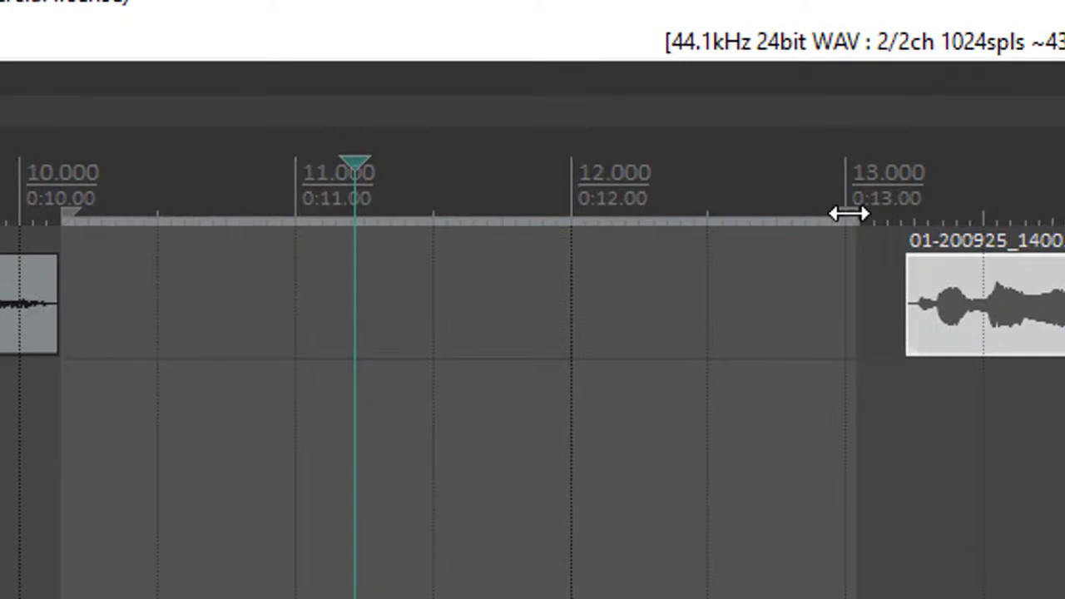
{"action": "left_click_drag", "start_coordinate": [849, 214], "coordinate": [881, 226]}
{"action": "left_click_drag", "start_coordinate": [1009, 325], "coordinate": [984, 351]}
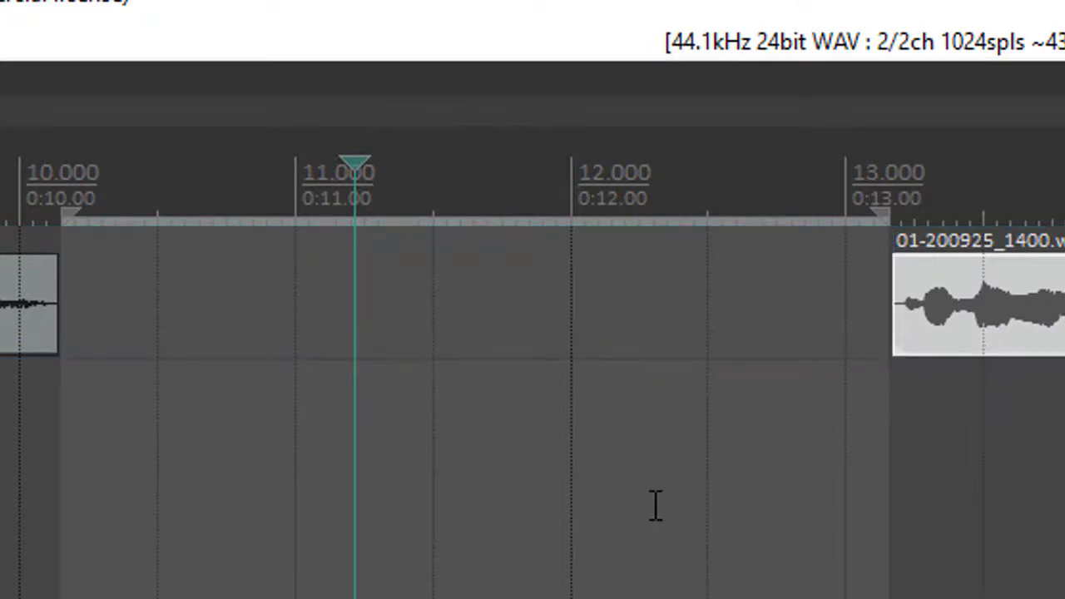
Step: Clear the time selection and move the fourth clip to start about 3 s after the third clip, at about 19.6 s
{"action": "left_click", "coordinate": [655, 505]}
{"action": "scroll", "coordinate": [642, 506], "scroll_direction": "down", "scroll_amount": 5}
{"action": "scroll", "coordinate": [637, 509], "scroll_direction": "down", "scroll_amount": 1}
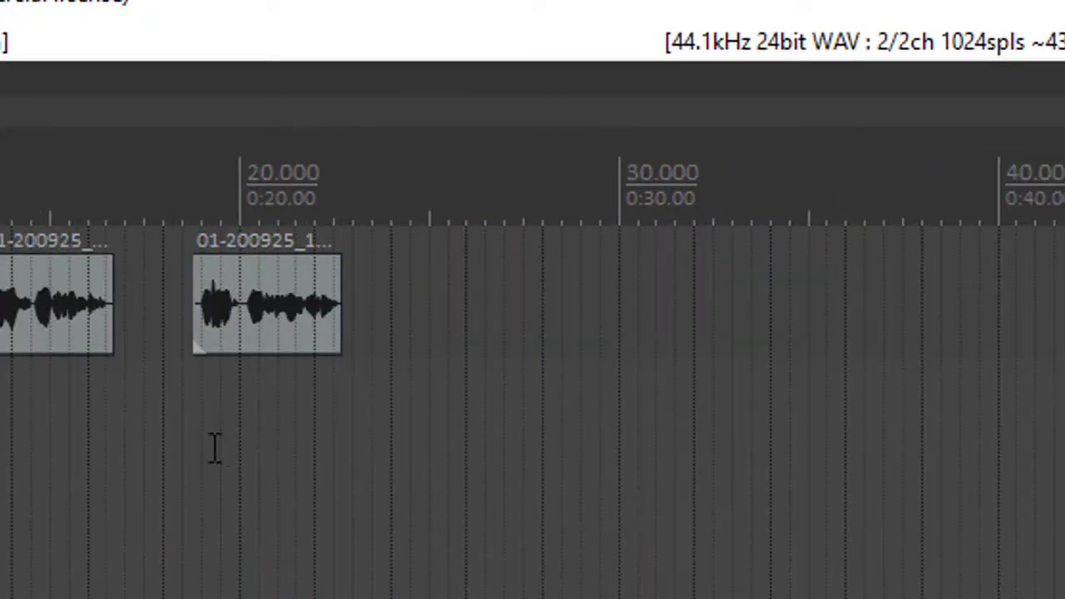
{"action": "left_click", "coordinate": [140, 416]}
{"action": "scroll", "coordinate": [140, 417], "scroll_direction": "up", "scroll_amount": 3}
{"action": "scroll", "coordinate": [728, 553], "scroll_direction": "down", "scroll_amount": 2}
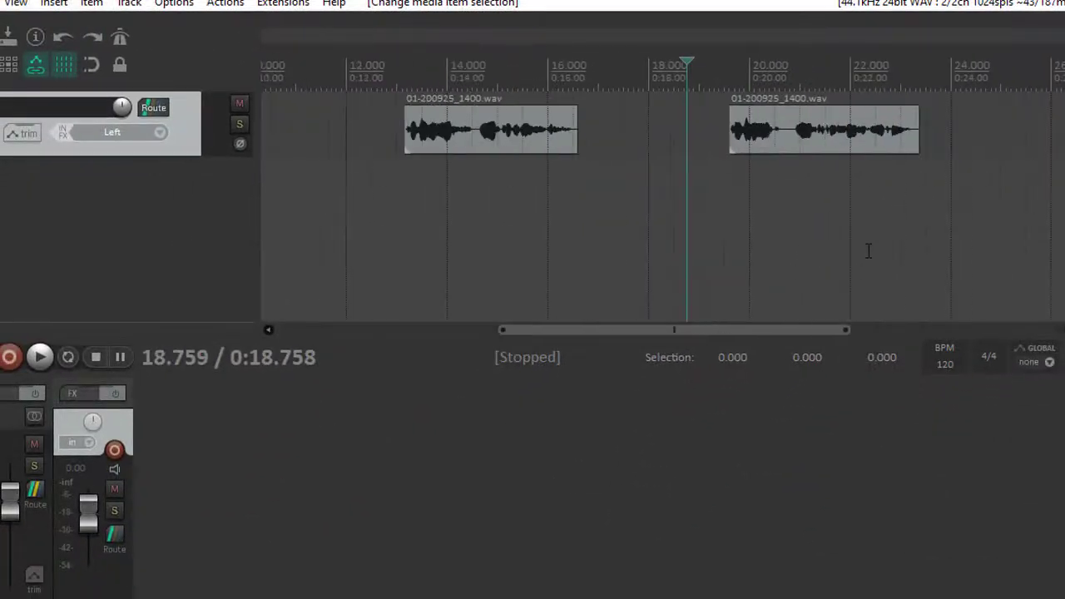
{"action": "scroll", "coordinate": [868, 250], "scroll_direction": "down", "scroll_amount": 4}
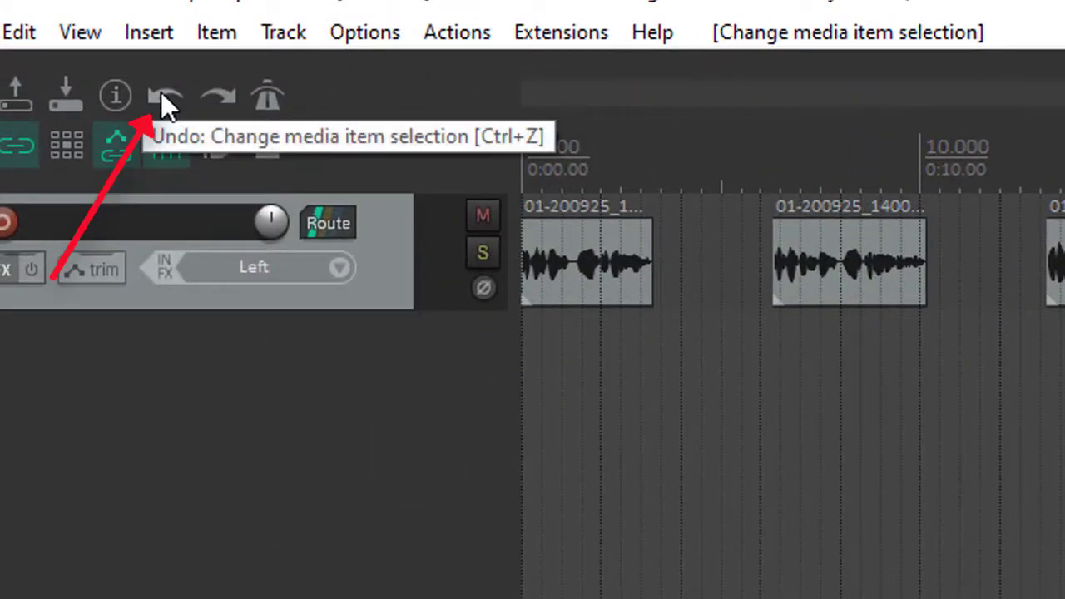
Step: Undo the clip moves, trims and splits back to the single uncut recording
{"action": "left_click", "coordinate": [161, 94]}
{"action": "left_click", "coordinate": [161, 94]}
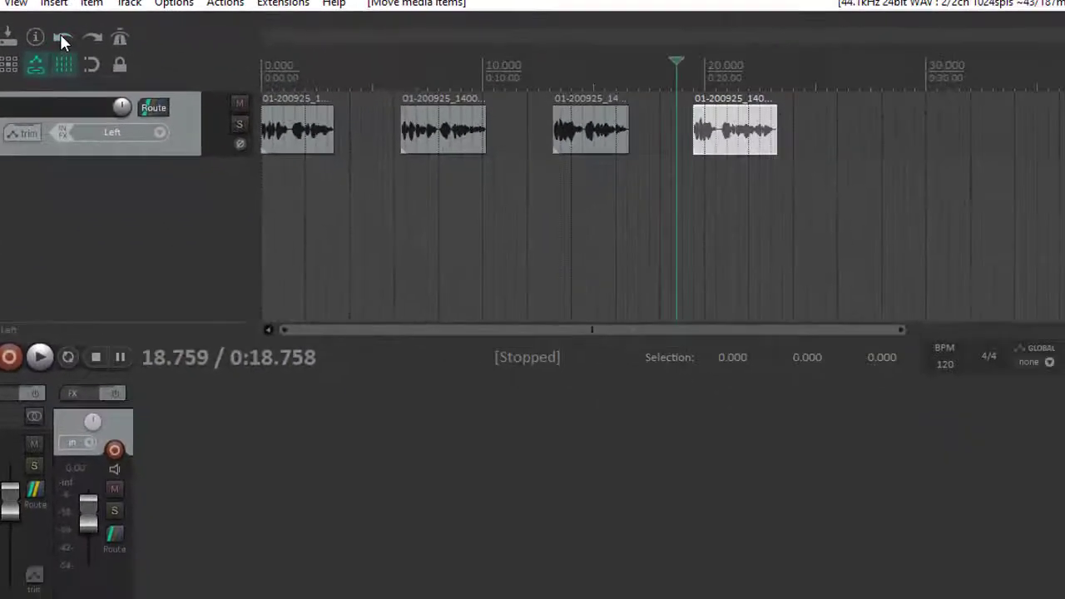
{"action": "left_click", "coordinate": [162, 94]}
{"action": "left_click", "coordinate": [62, 39]}
{"action": "left_click", "coordinate": [62, 38]}
{"action": "left_click", "coordinate": [63, 38]}
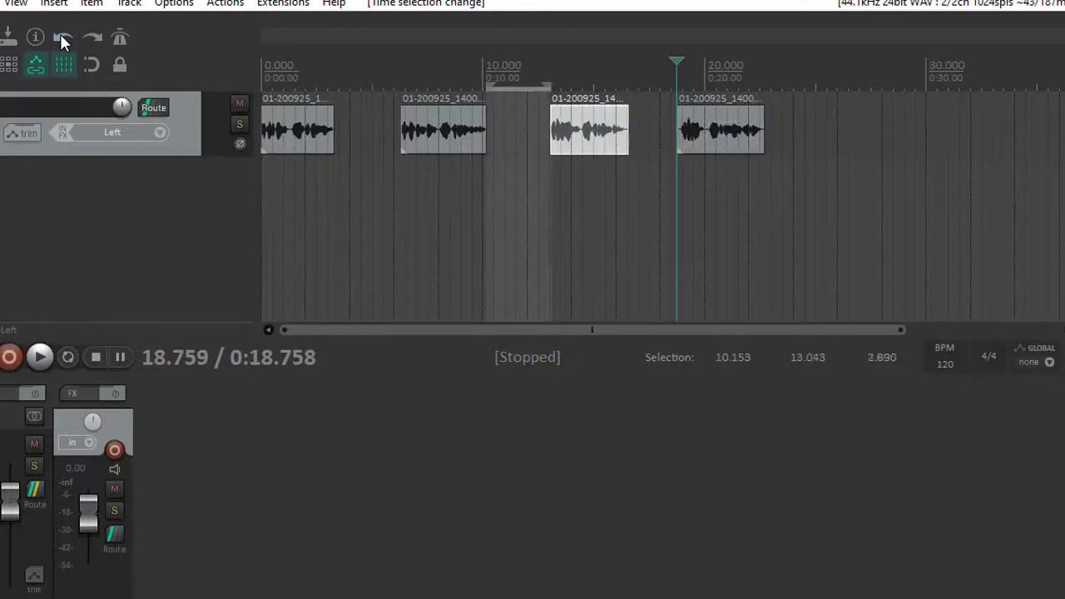
{"action": "left_click", "coordinate": [62, 39]}
{"action": "left_click", "coordinate": [61, 38]}
{"action": "left_click", "coordinate": [62, 38]}
{"action": "left_click", "coordinate": [61, 38]}
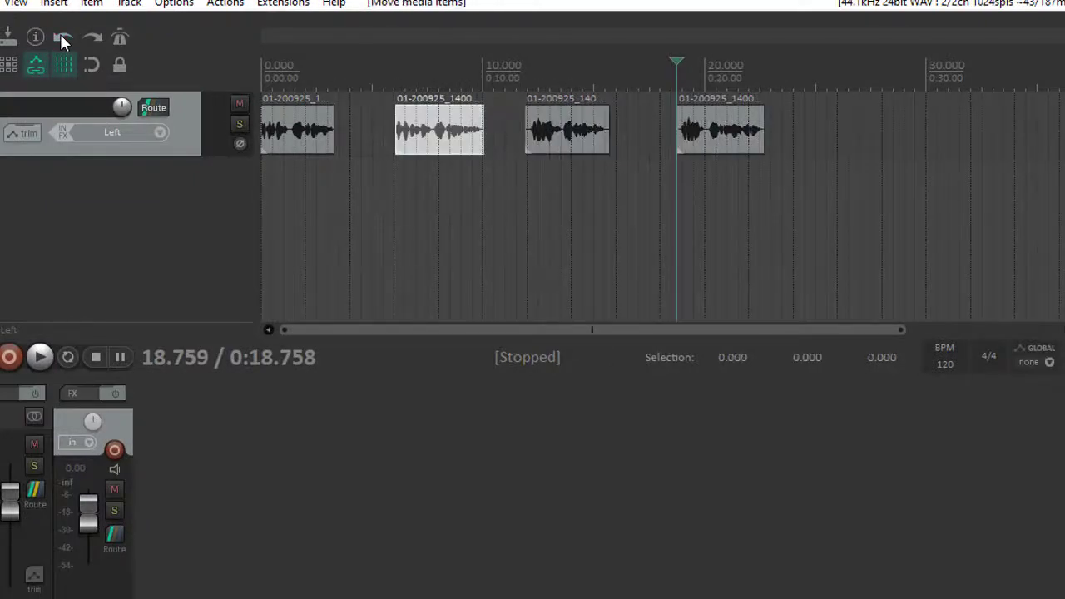
{"action": "left_click", "coordinate": [62, 39]}
{"action": "left_click", "coordinate": [61, 38]}
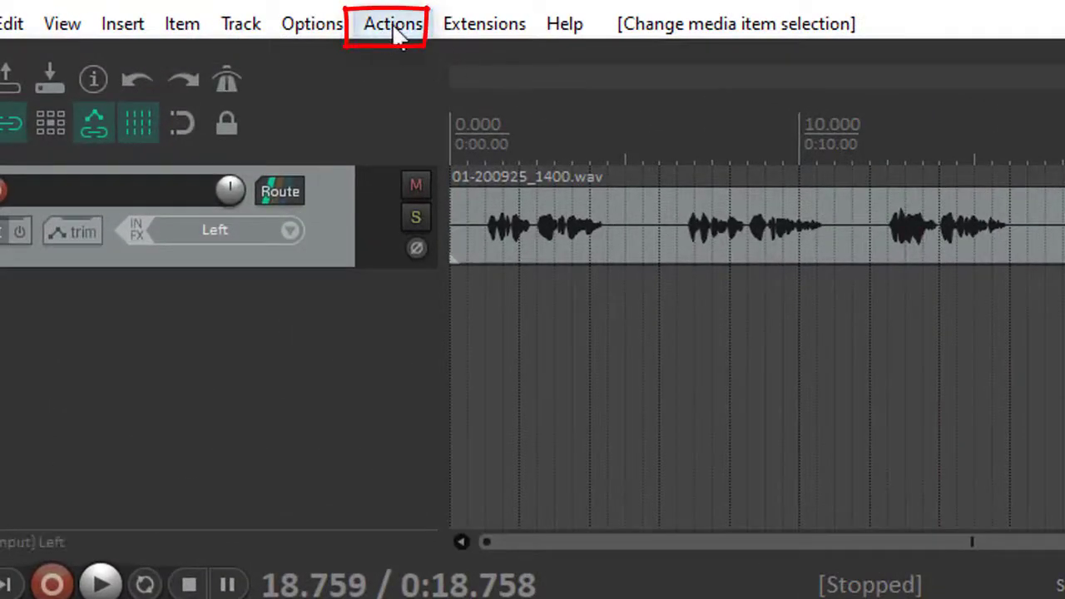
Step: Filter the action list for "auto trim", select the recorded audio item and choose Item: Auto trim/split items (remove silence)
{"action": "left_click", "coordinate": [392, 24]}
{"action": "left_click", "coordinate": [421, 55]}
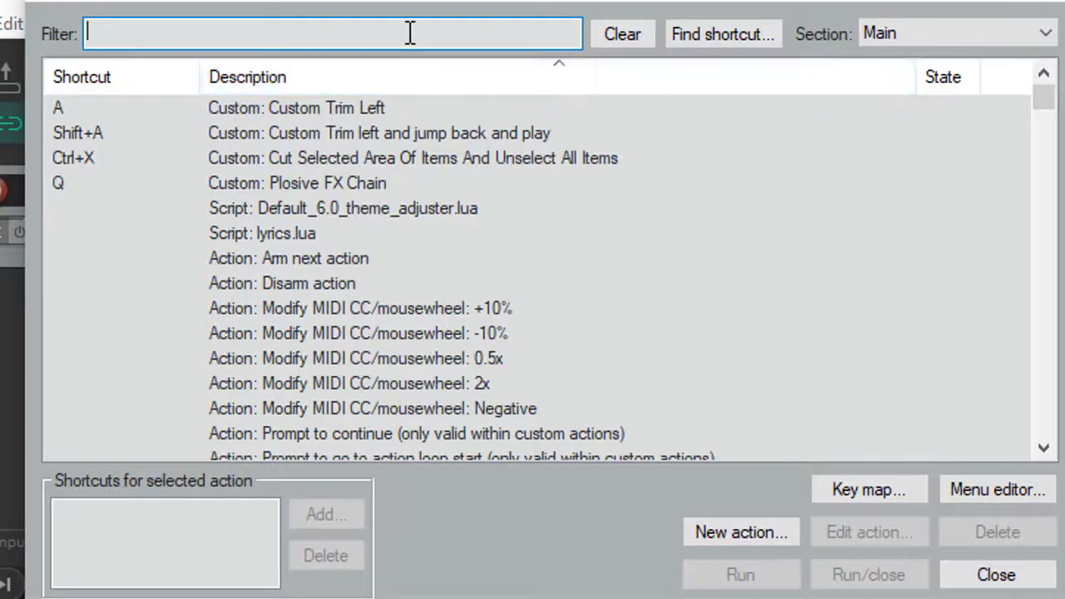
{"action": "type", "text": "a"}
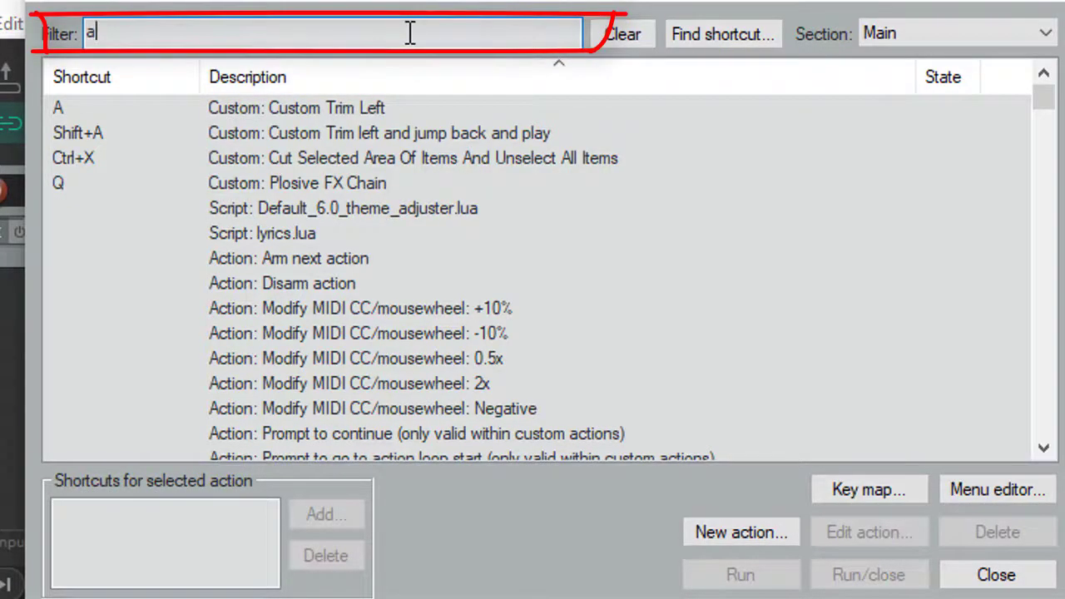
{"action": "type", "text": "uto trim"}
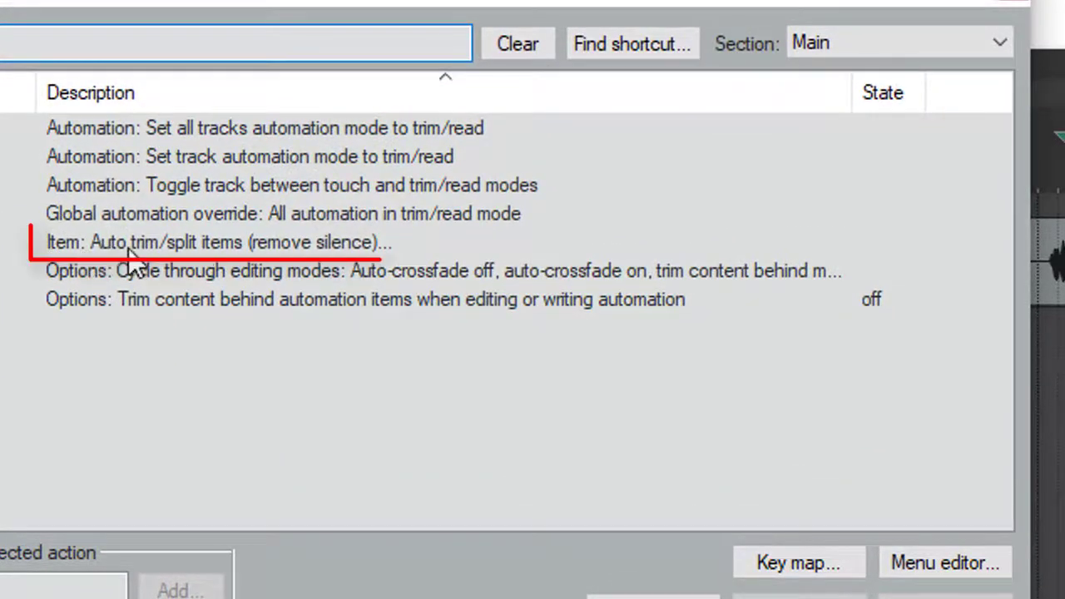
{"action": "left_click", "coordinate": [296, 247]}
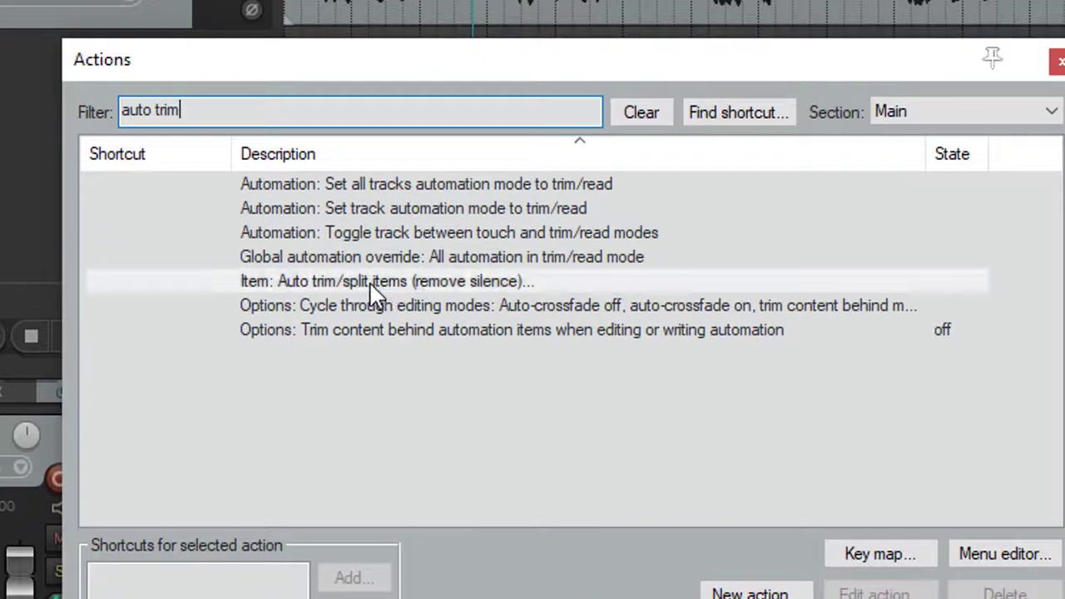
{"action": "left_click", "coordinate": [371, 282]}
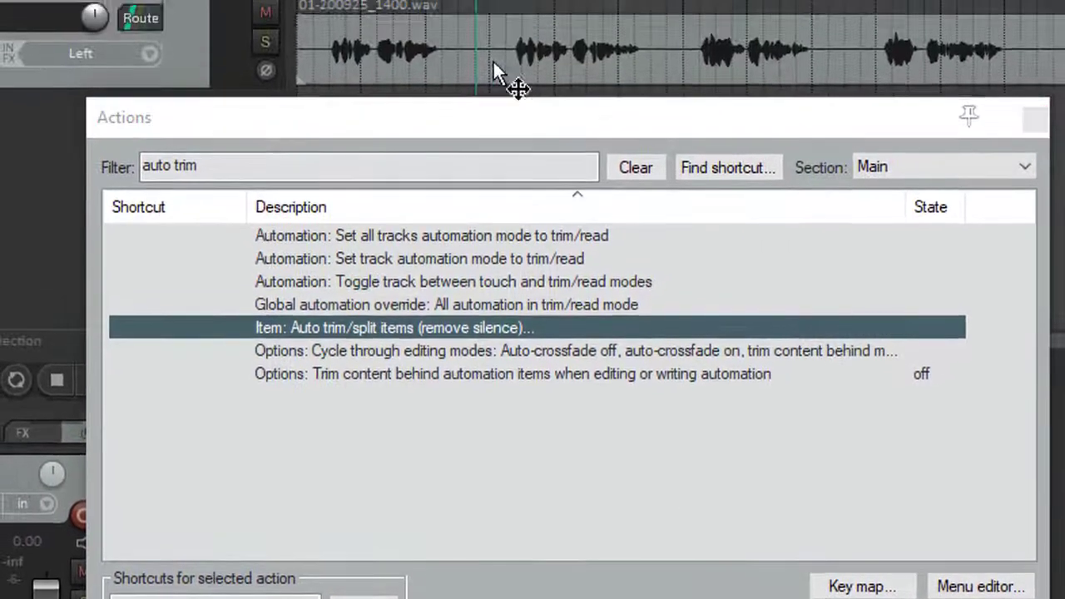
{"action": "left_click", "coordinate": [497, 28]}
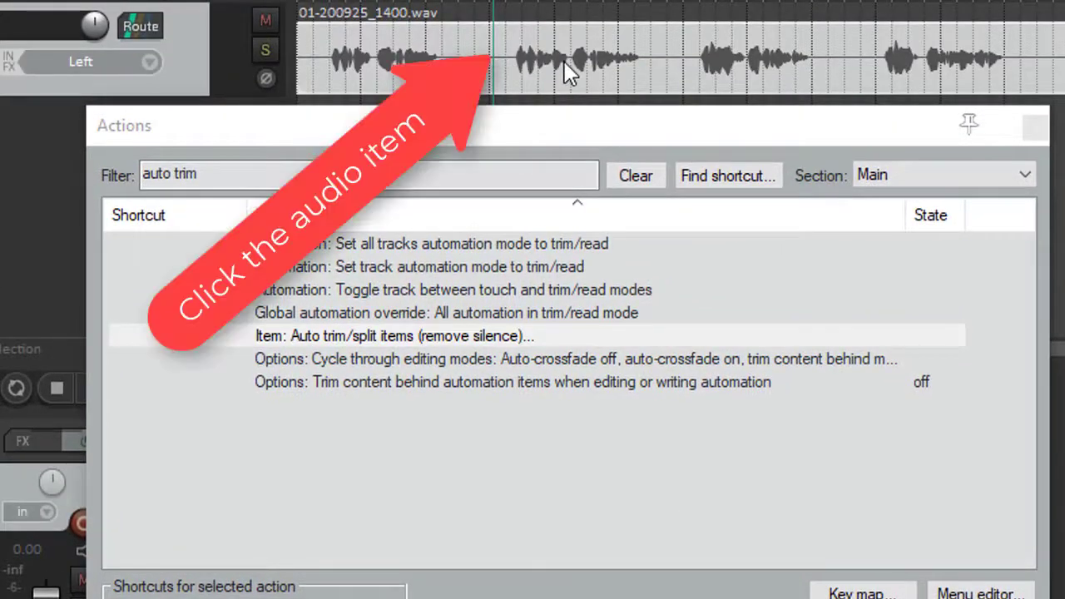
{"action": "left_click", "coordinate": [375, 336]}
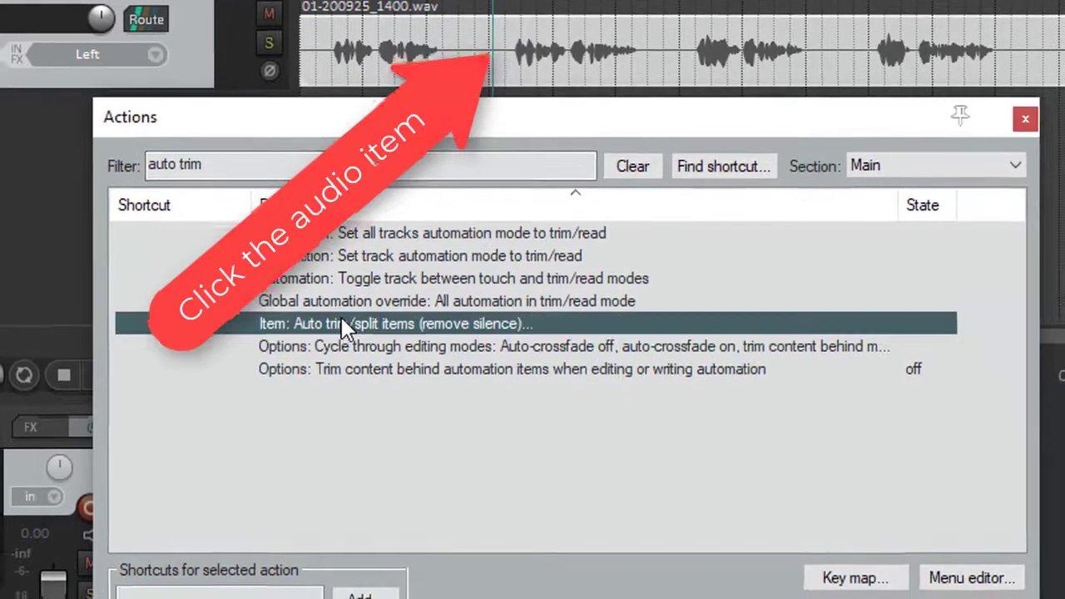
Step: Try the auto trim/split on the recording with a threshold of -24.1 dB and silence limit of 100 ms, and undo it
{"action": "left_click", "coordinate": [729, 581]}
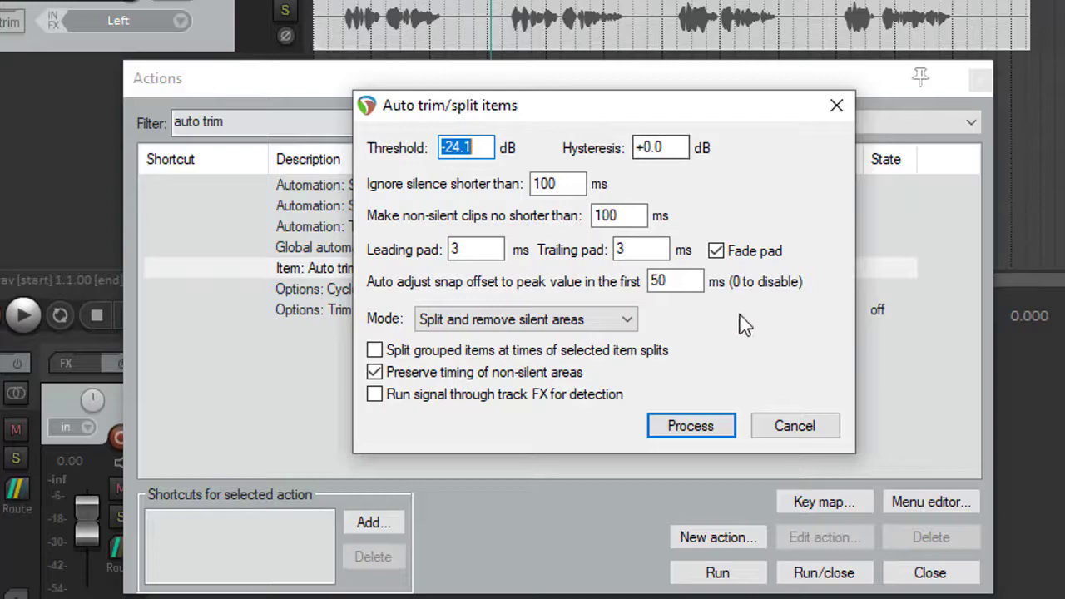
{"action": "left_click", "coordinate": [704, 435]}
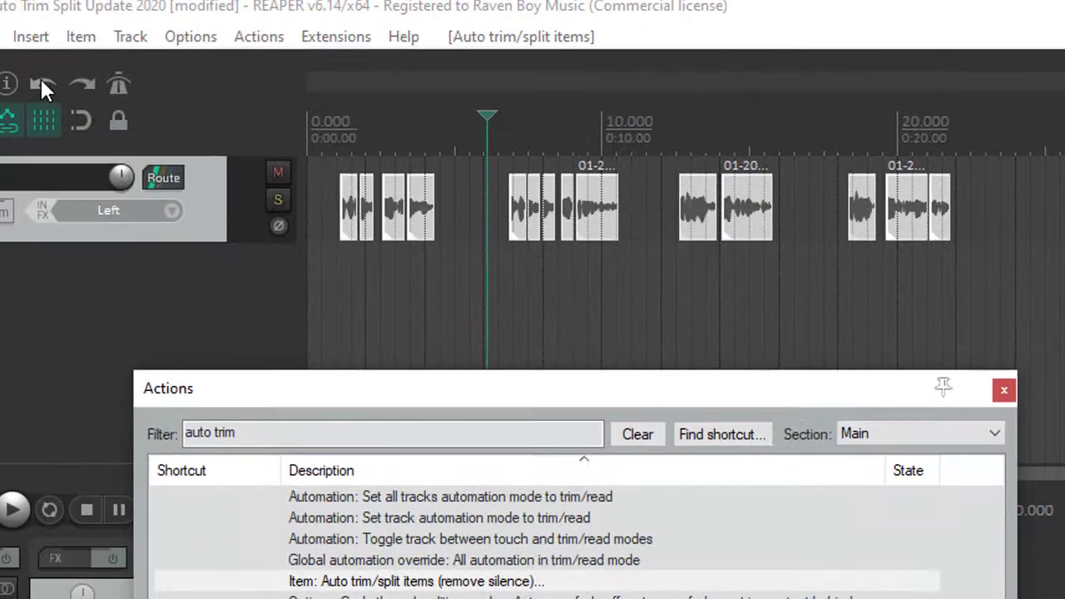
{"action": "left_click", "coordinate": [41, 80]}
Step: Reopen the auto trim/split settings, set the threshold to -34.1 dB and ignore silence shorter than 800 ms
{"action": "left_click", "coordinate": [500, 581]}
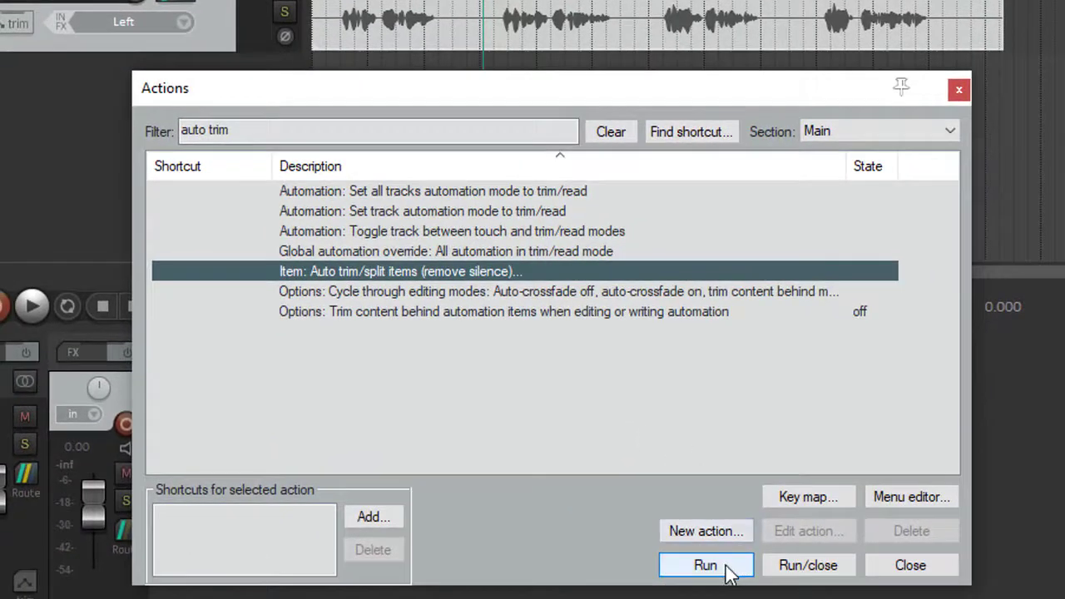
{"action": "left_click", "coordinate": [724, 566]}
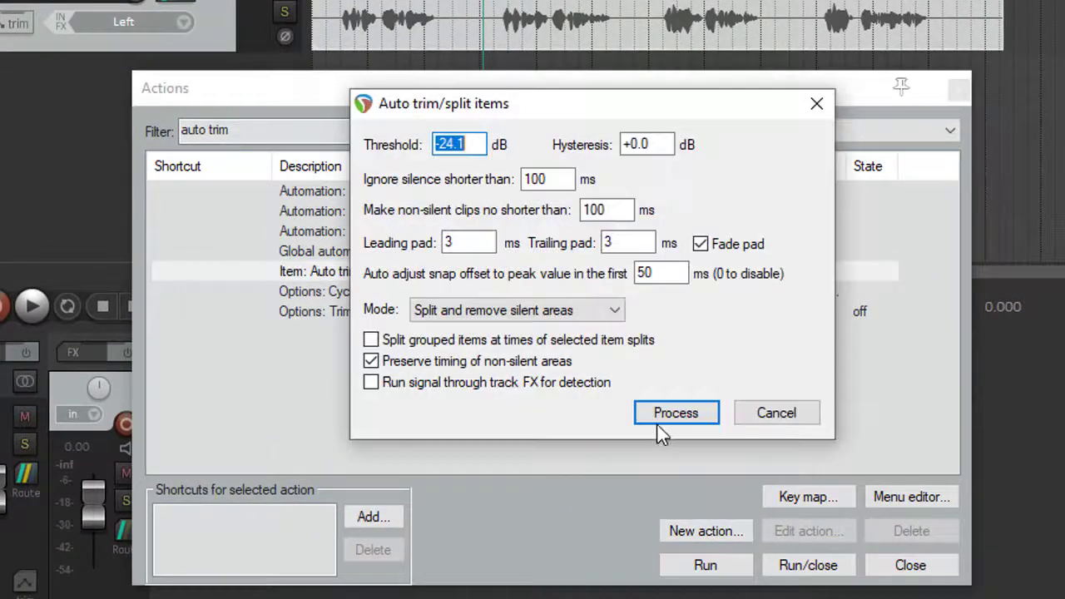
{"action": "left_click", "coordinate": [459, 143]}
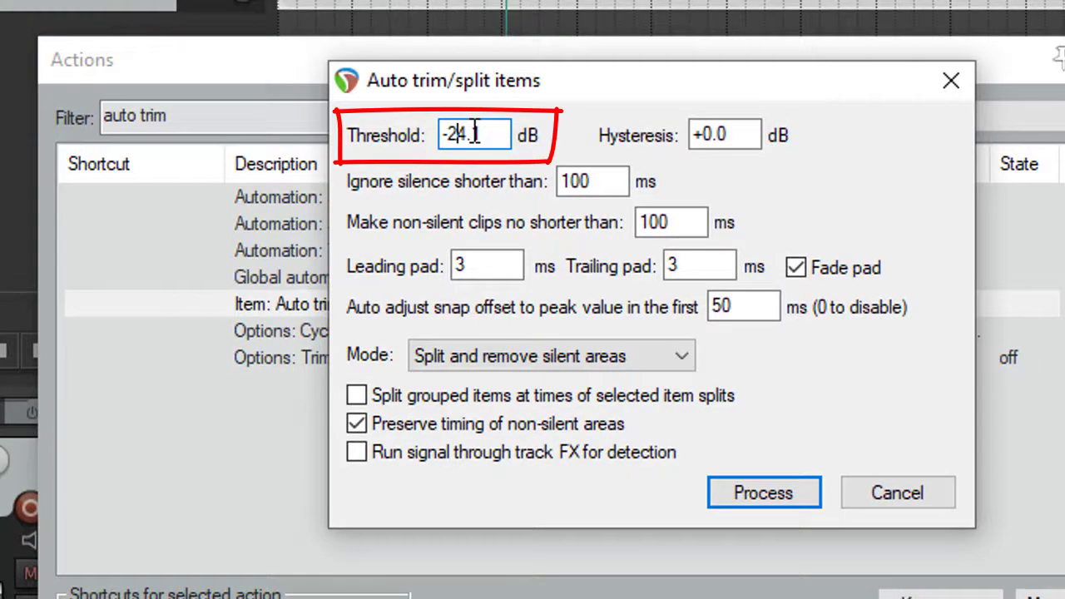
{"action": "key", "text": "BackSpace"}
{"action": "type", "text": "3"}
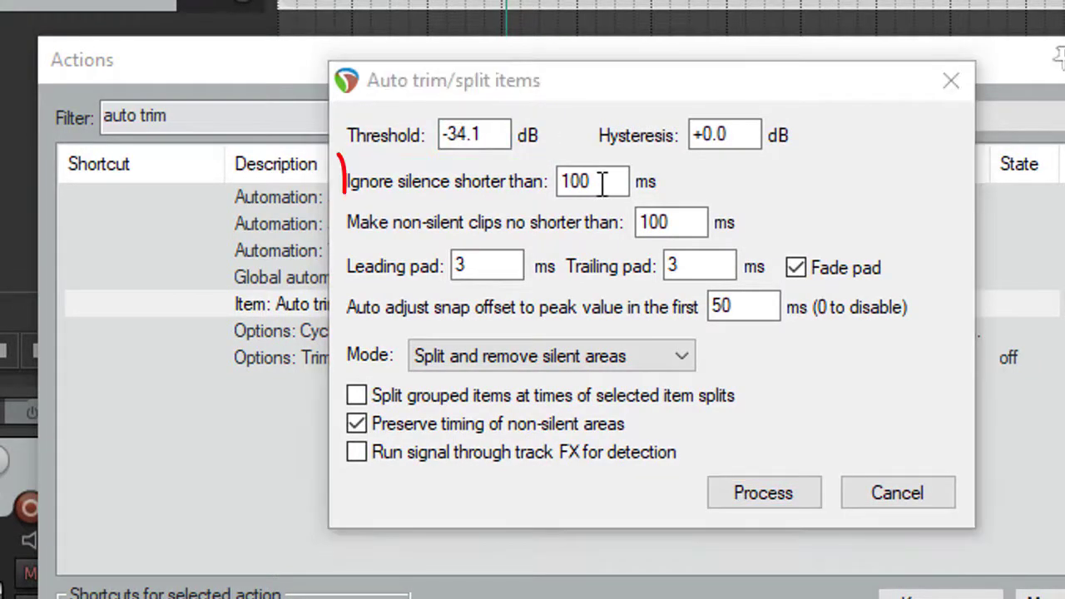
{"action": "left_click", "coordinate": [570, 182]}
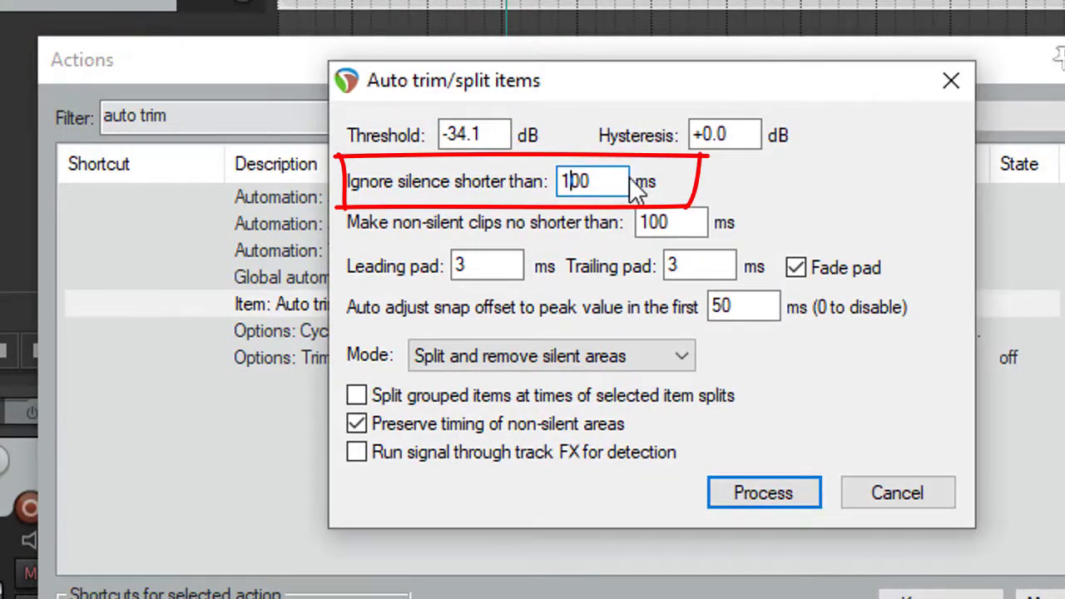
{"action": "key", "text": "BackSpace"}
{"action": "type", "text": "8"}
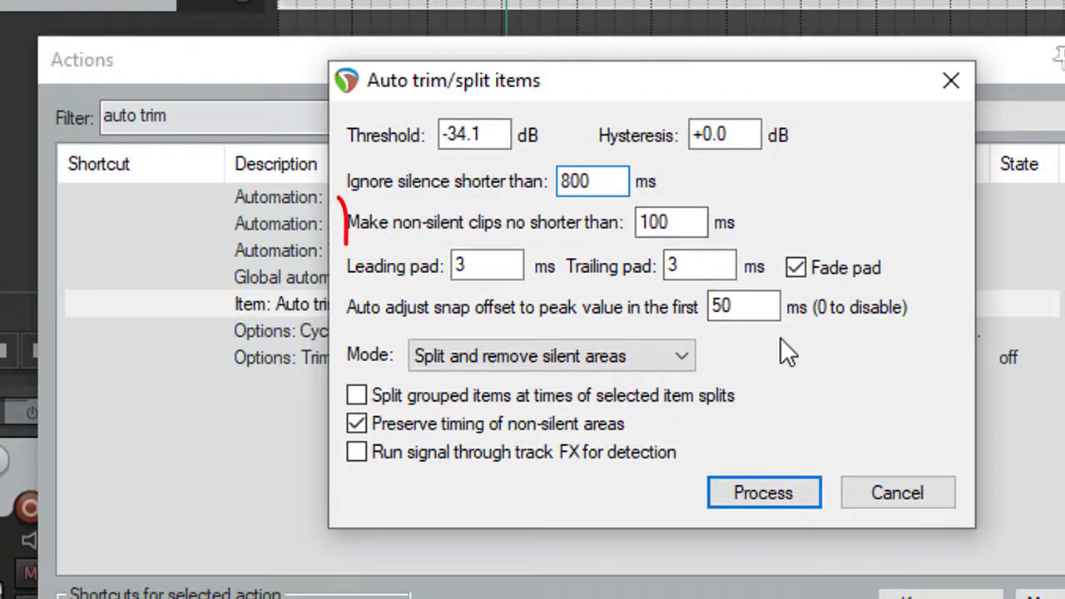
Step: Set the minimum non-silent clip length to 200 ms and the trailing pad to 100 ms, and process the auto trim/split
{"action": "left_click", "coordinate": [648, 223]}
{"action": "key", "text": "BackSpace"}
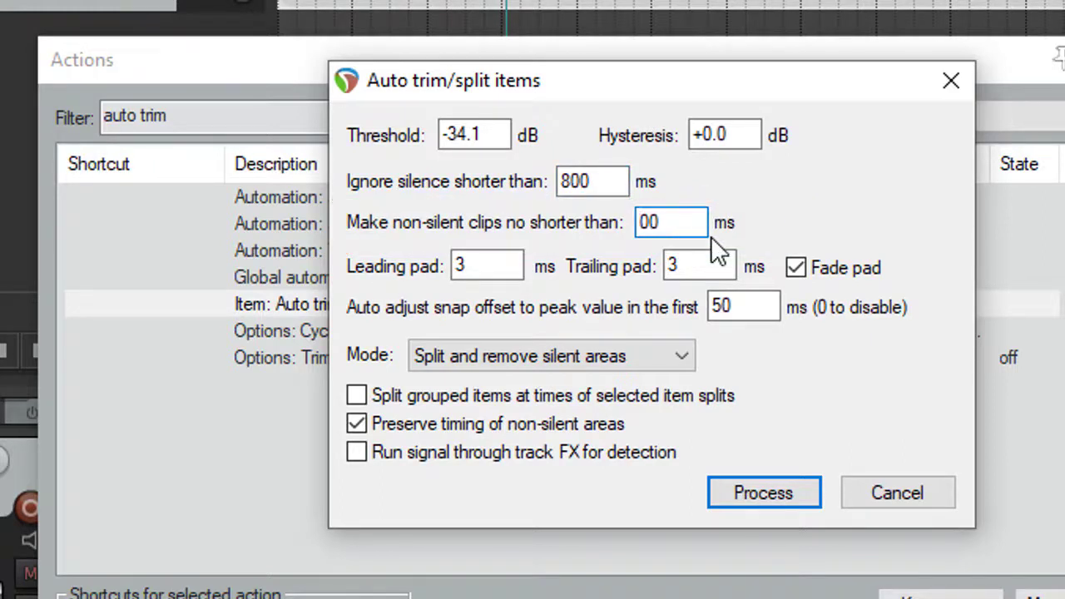
{"action": "type", "text": "2"}
{"action": "left_click", "coordinate": [706, 268]}
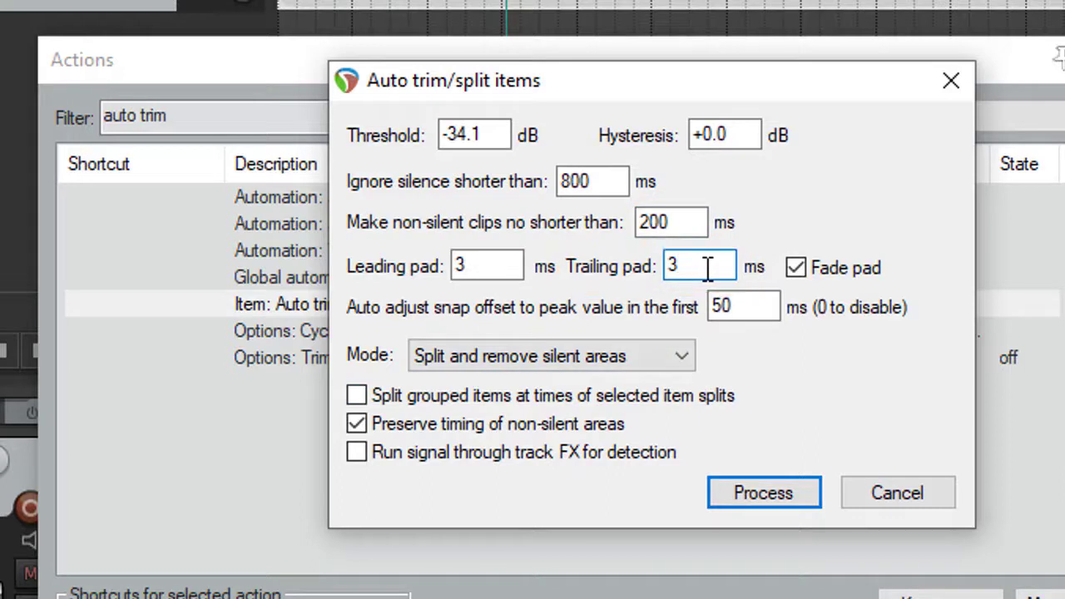
{"action": "key", "text": "BackSpace"}
{"action": "type", "text": "100"}
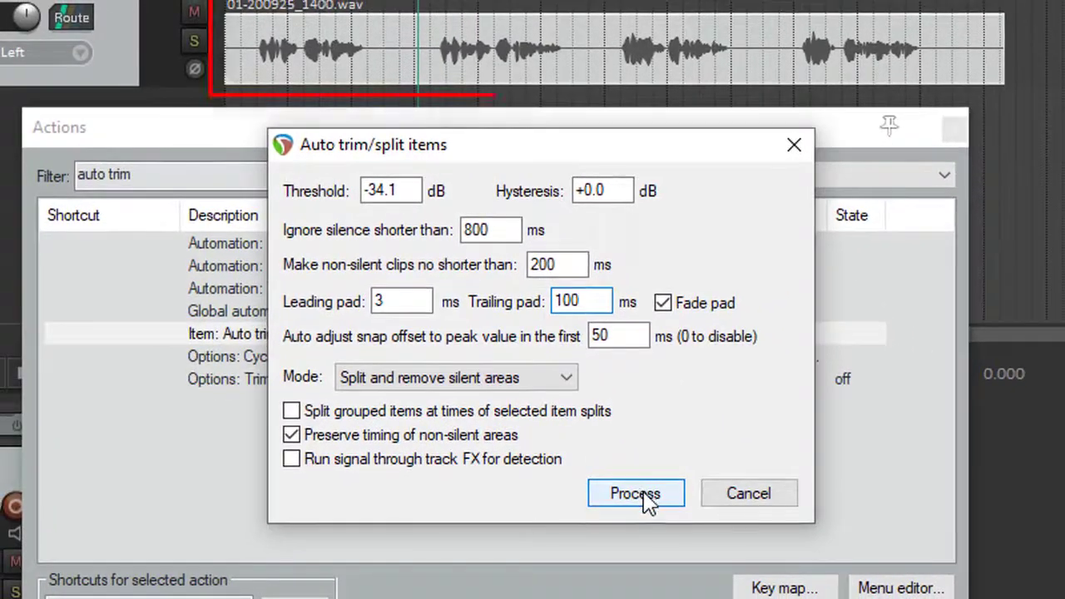
{"action": "left_click", "coordinate": [743, 495]}
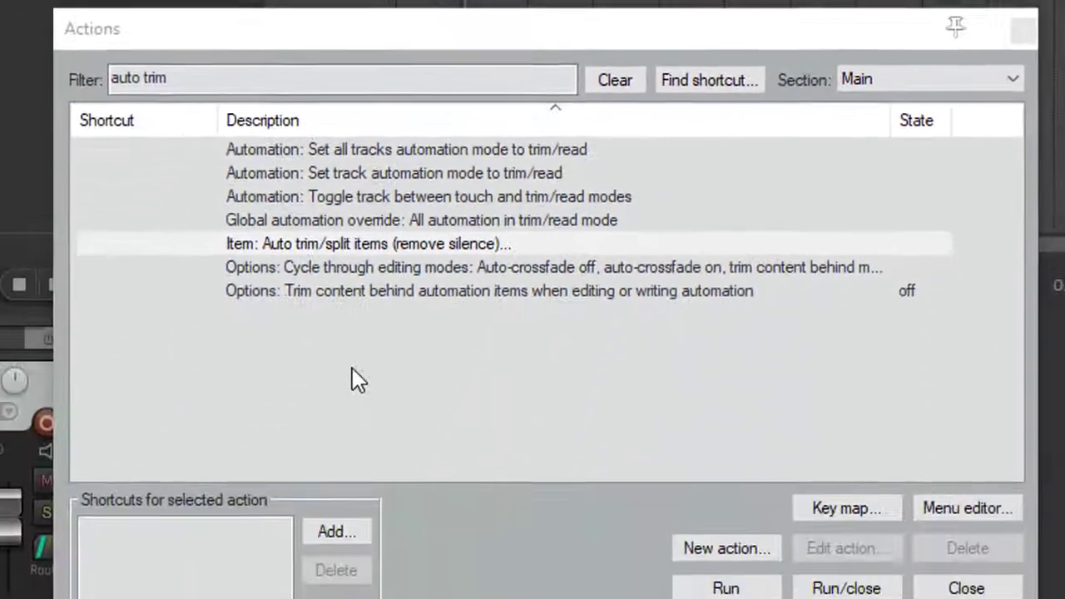
Step: Assign the keyboard shortcut Ctrl+` to the action Item: Auto trim/split items (remove silence)
{"action": "left_click", "coordinate": [364, 250]}
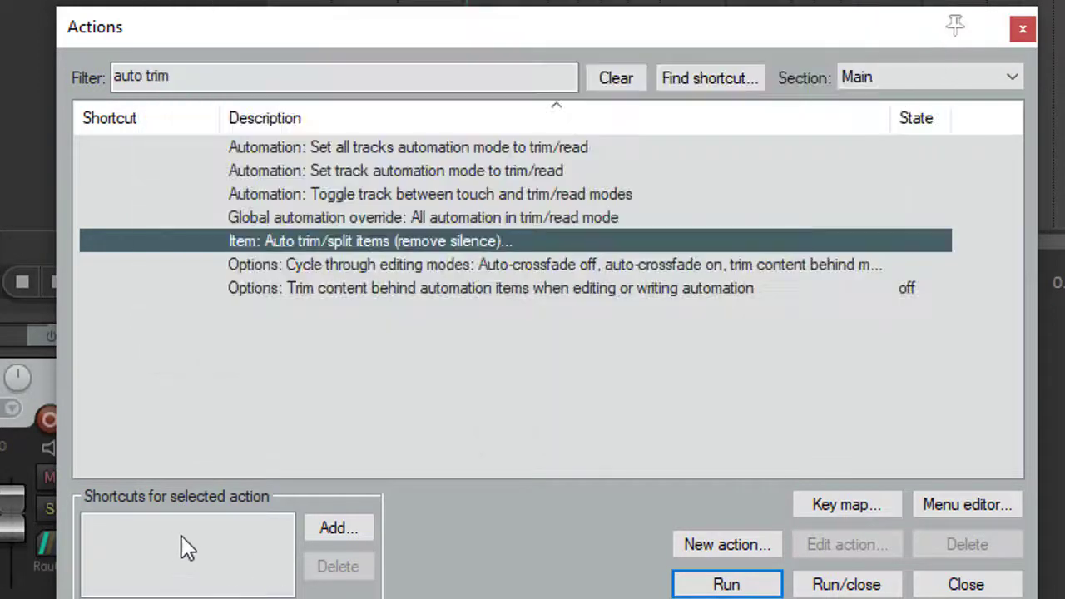
{"action": "left_click", "coordinate": [178, 537]}
{"action": "left_click", "coordinate": [337, 530]}
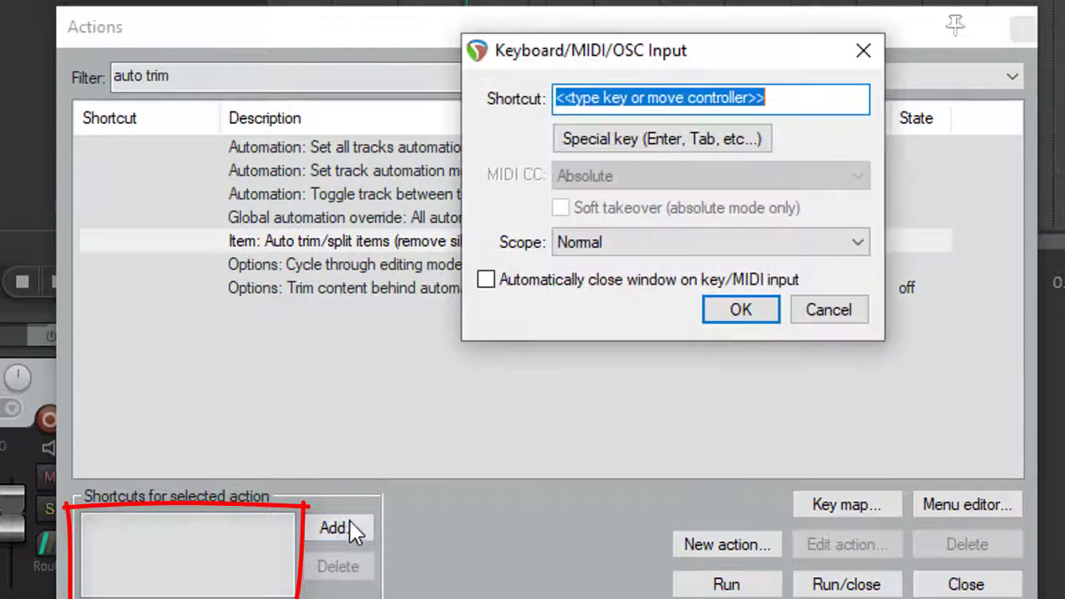
{"action": "key", "text": "ctrl+grave"}
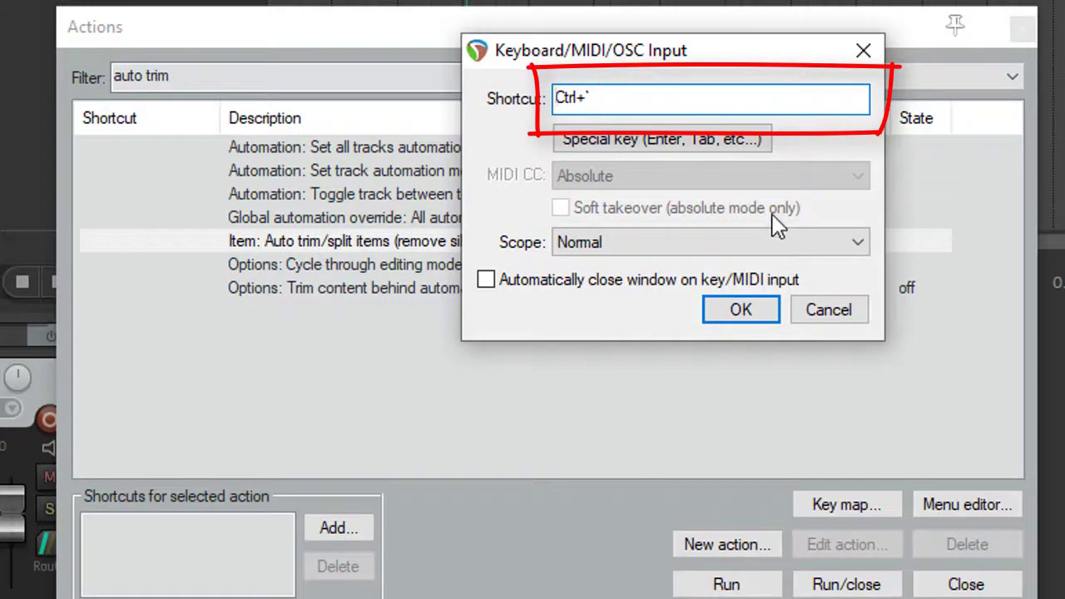
{"action": "left_click", "coordinate": [741, 314]}
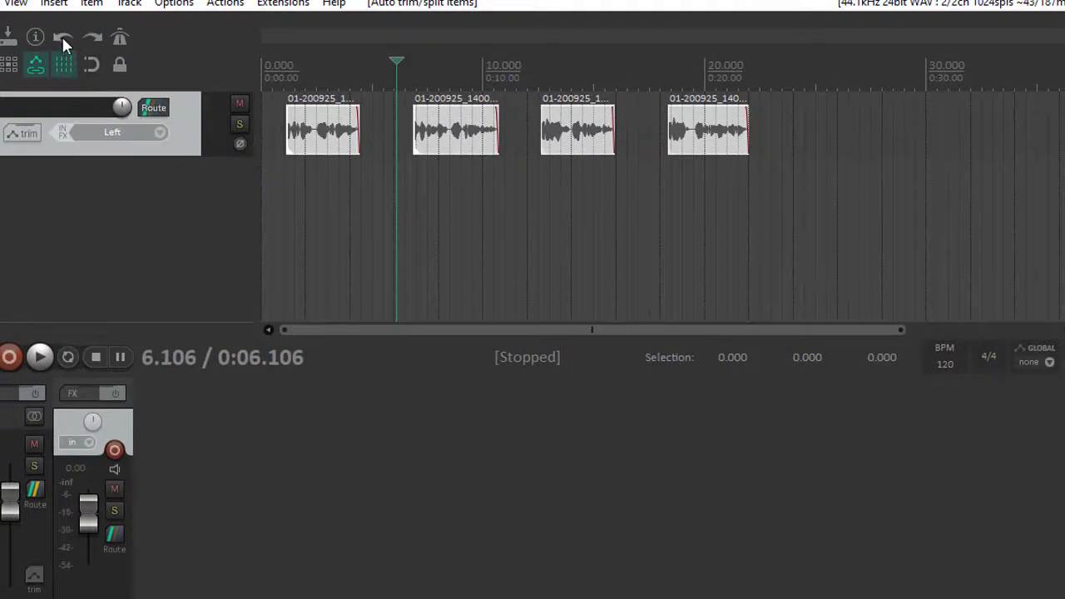
Step: Undo the auto trim/split, reselect the uncut recording and process it again with the same settings through the Ctrl+` shortcut
{"action": "left_click", "coordinate": [63, 39]}
{"action": "left_click", "coordinate": [383, 137]}
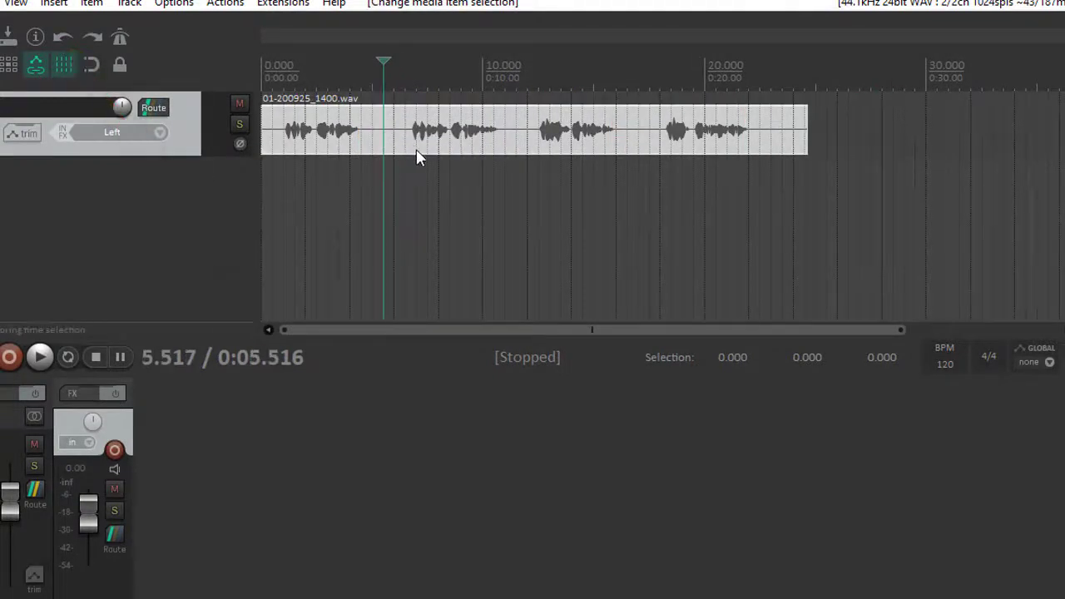
{"action": "key", "text": "ctrl+grave"}
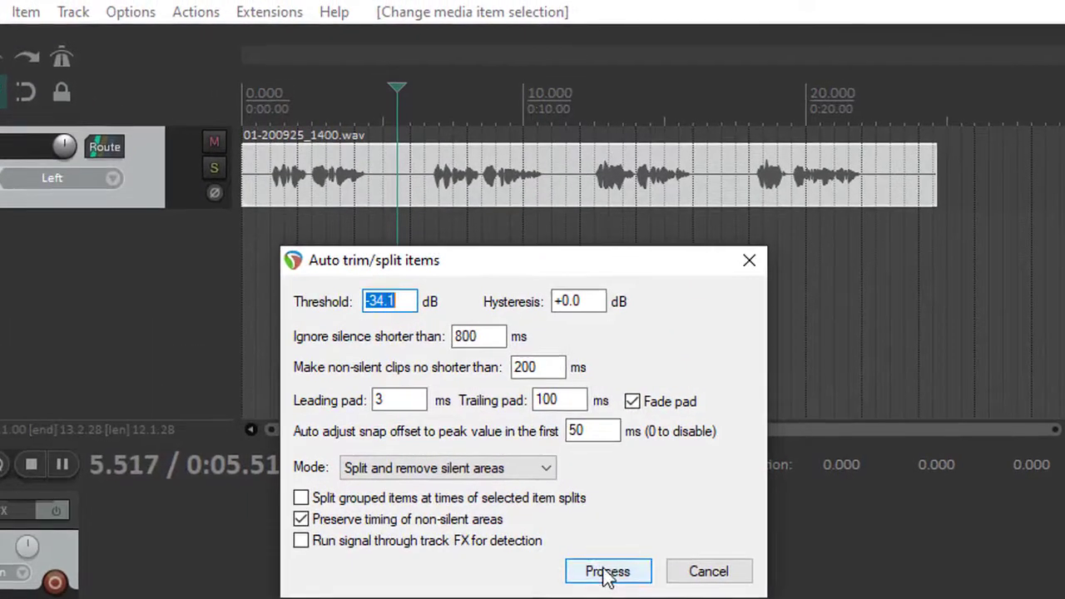
{"action": "left_click", "coordinate": [608, 571]}
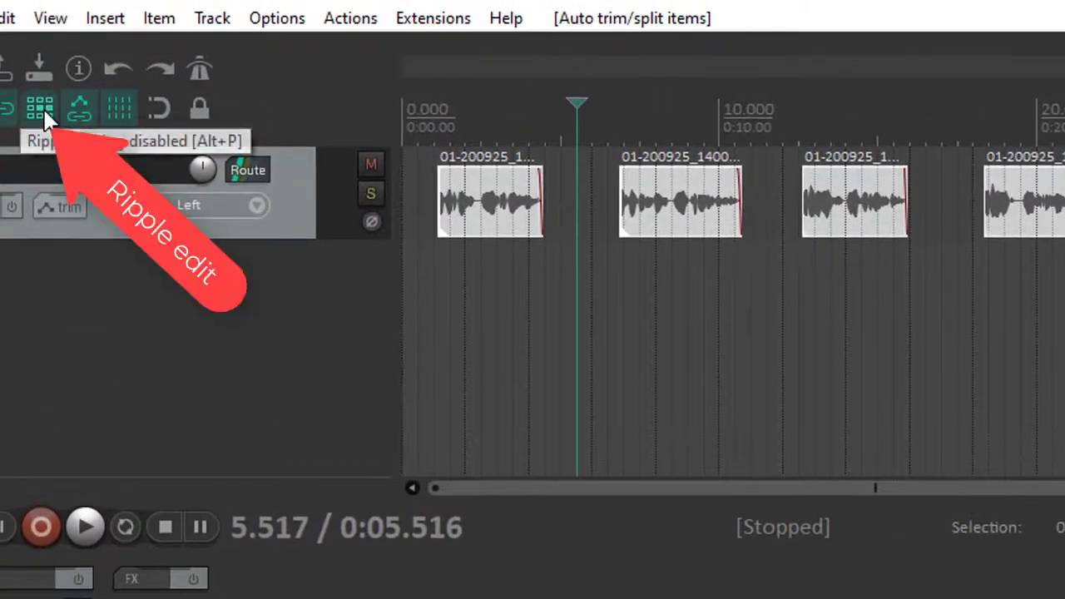
Step: With per-track ripple editing enabled, move the split clips so the first starts at 0:00, and disable ripple editing again
{"action": "left_click", "coordinate": [28, 92]}
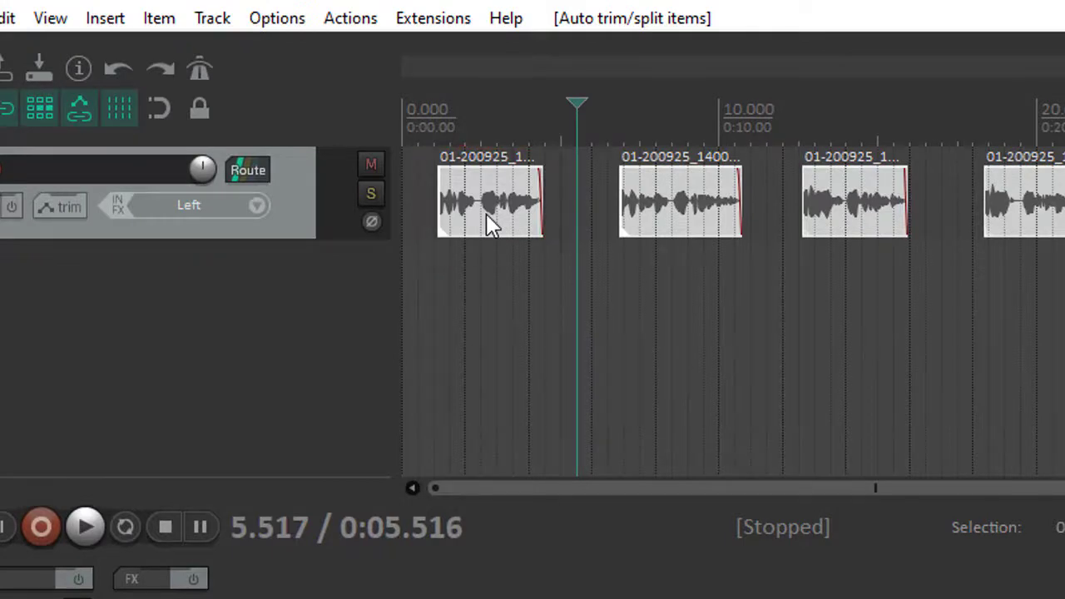
{"action": "left_click_drag", "start_coordinate": [489, 225], "coordinate": [428, 232]}
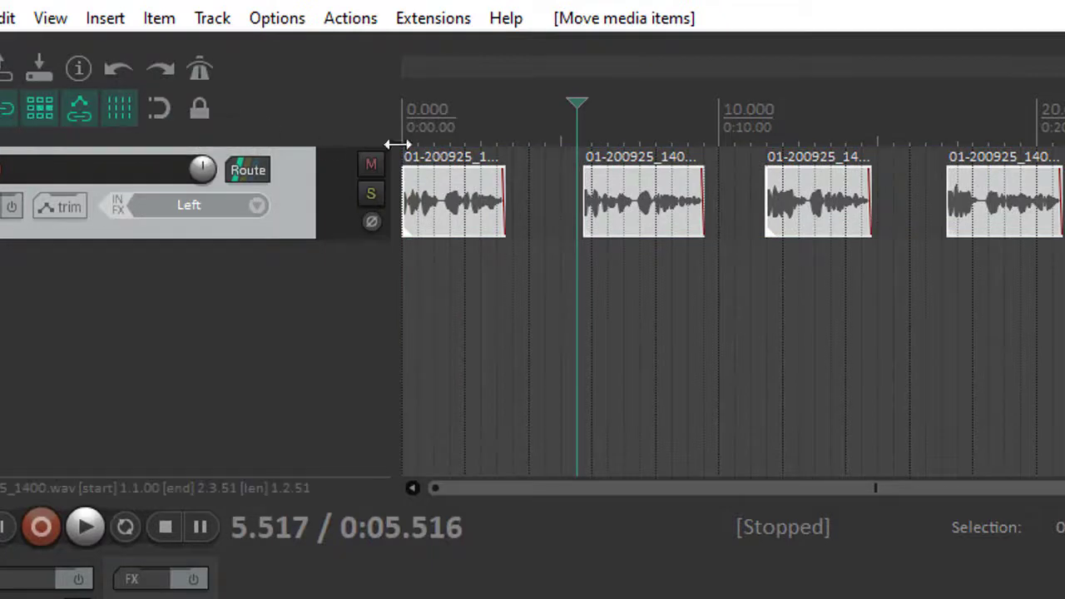
{"action": "left_click", "coordinate": [39, 109]}
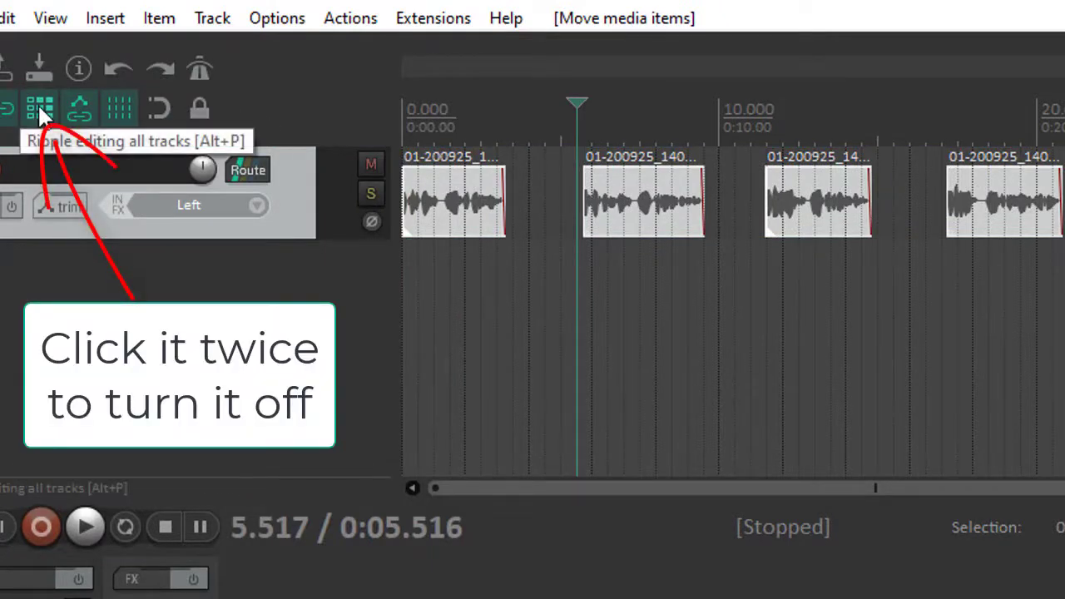
{"action": "left_click", "coordinate": [39, 108]}
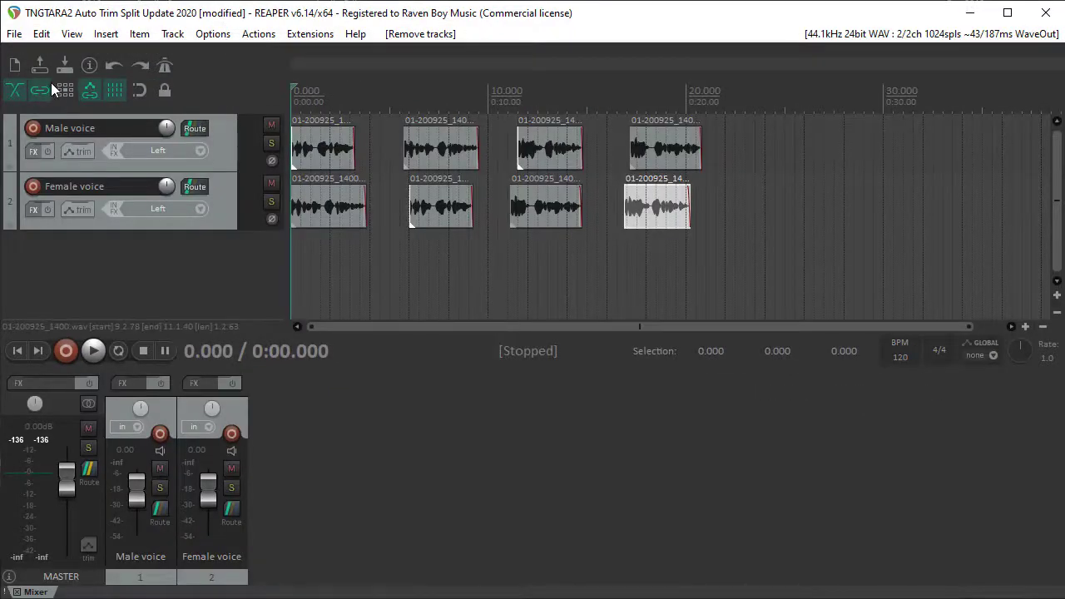
Step: Using ripple editing, move clips on the Male voice and Female voice tracks later so the two voices alternate without overlapping
{"action": "left_click_drag", "start_coordinate": [331, 210], "coordinate": [411, 210]}
{"action": "left_click_drag", "start_coordinate": [464, 152], "coordinate": [518, 153]}
{"action": "left_click_drag", "start_coordinate": [623, 158], "coordinate": [712, 150]}
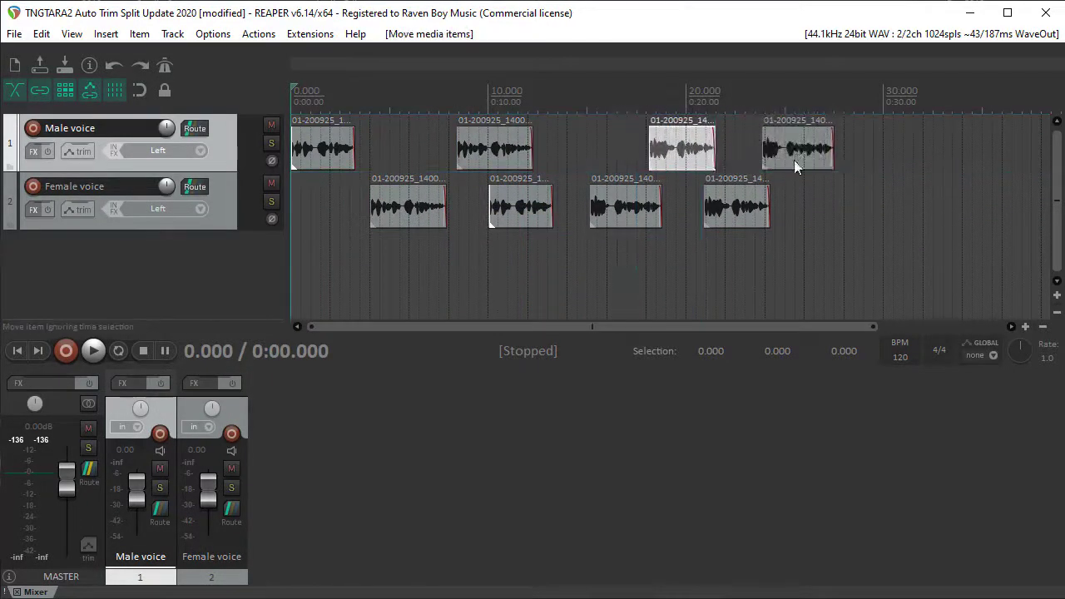
{"action": "left_click_drag", "start_coordinate": [797, 161], "coordinate": [884, 161]}
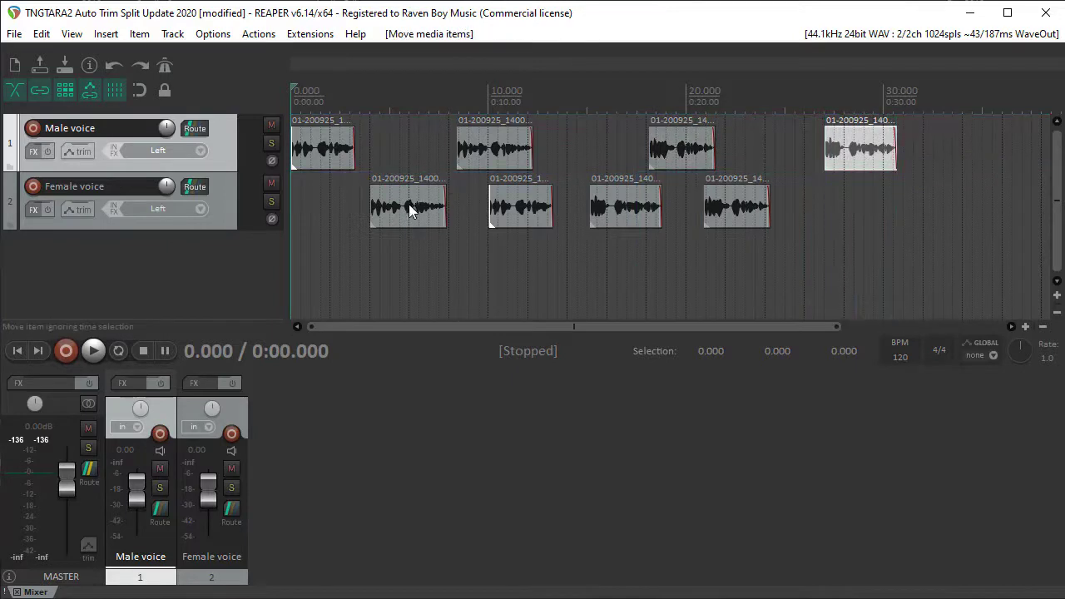
{"action": "left_click_drag", "start_coordinate": [511, 196], "coordinate": [585, 203]}
{"action": "left_click_drag", "start_coordinate": [597, 202], "coordinate": [596, 203]}
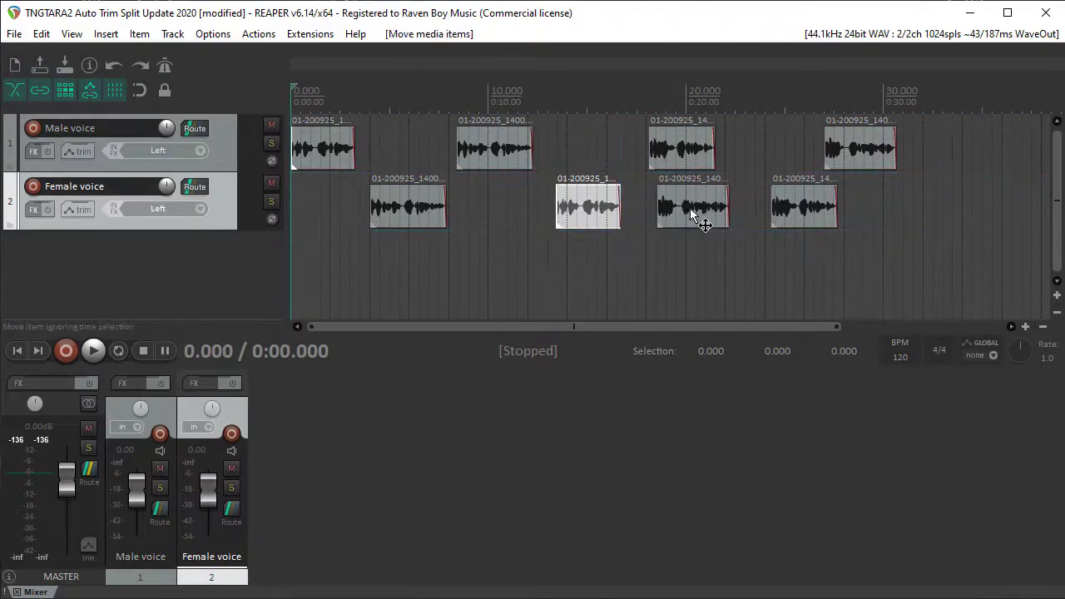
{"action": "left_click_drag", "start_coordinate": [693, 210], "coordinate": [773, 210]}
{"action": "left_click_drag", "start_coordinate": [893, 210], "coordinate": [957, 211]}
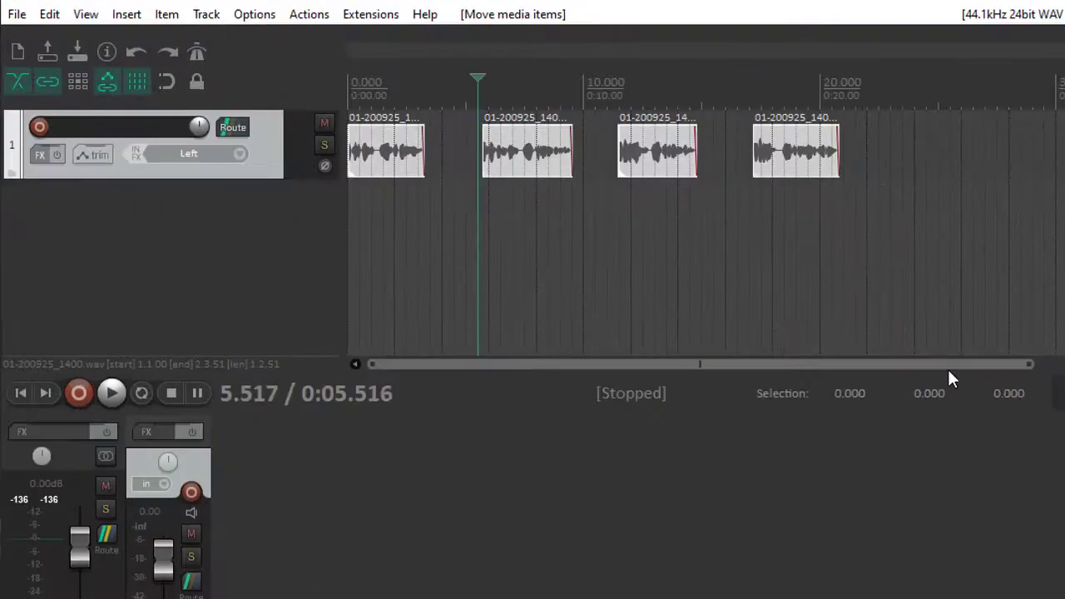